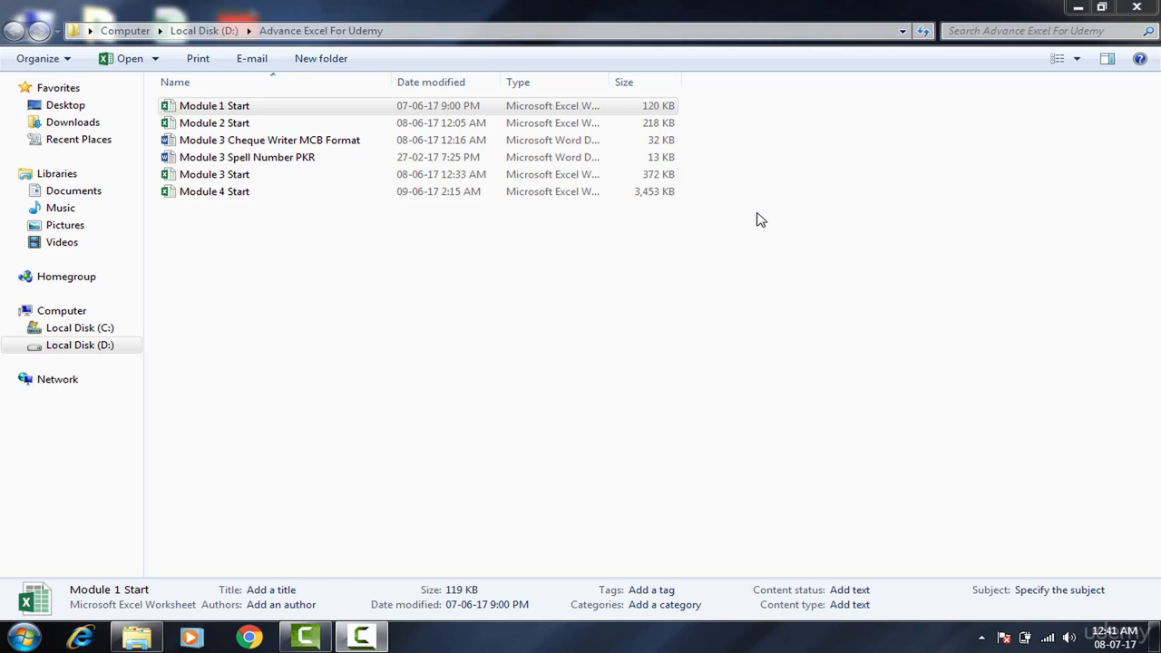
- Look over the Module 1 to Module 4 files in the Advance Excel For Udemy folder
click(737, 122)
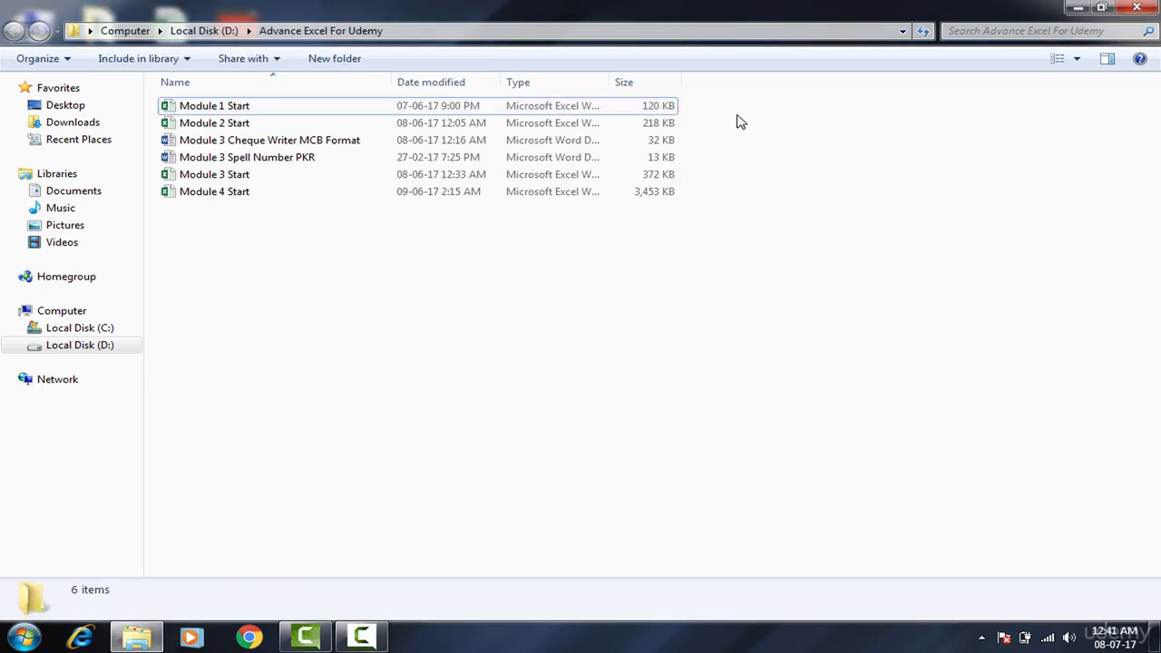
click(623, 110)
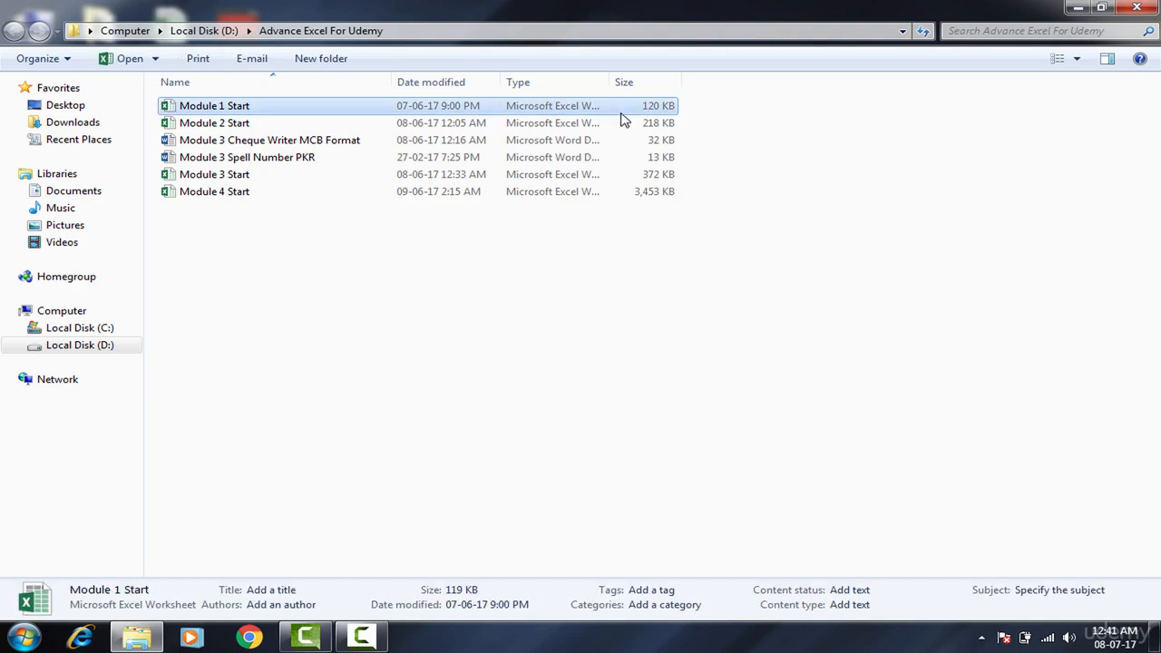
click(622, 123)
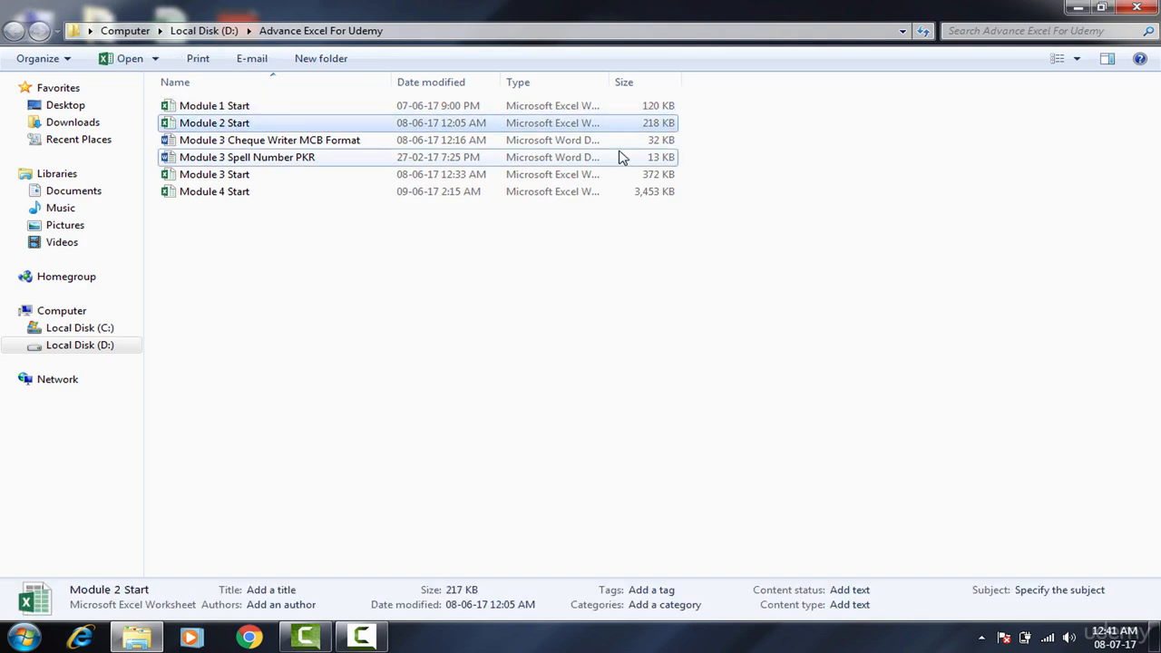
click(621, 158)
click(619, 177)
click(620, 194)
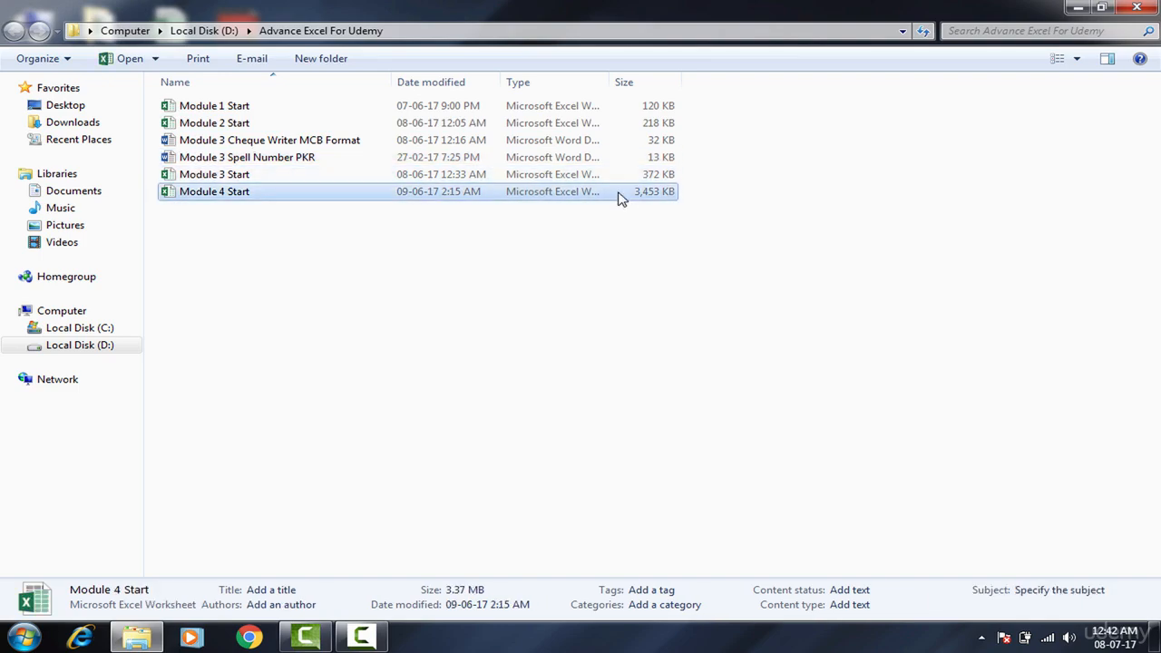
- Open the Module 1 Start workbook in Excel and close its Navigation Pane
click(525, 110)
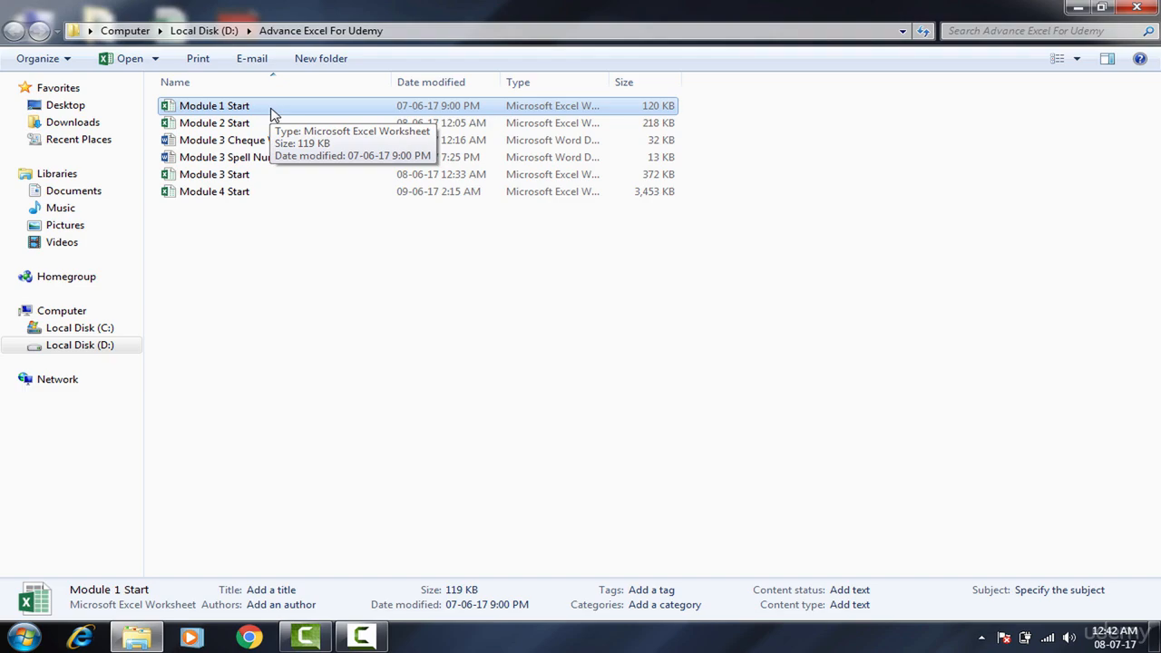
double_click(256, 112)
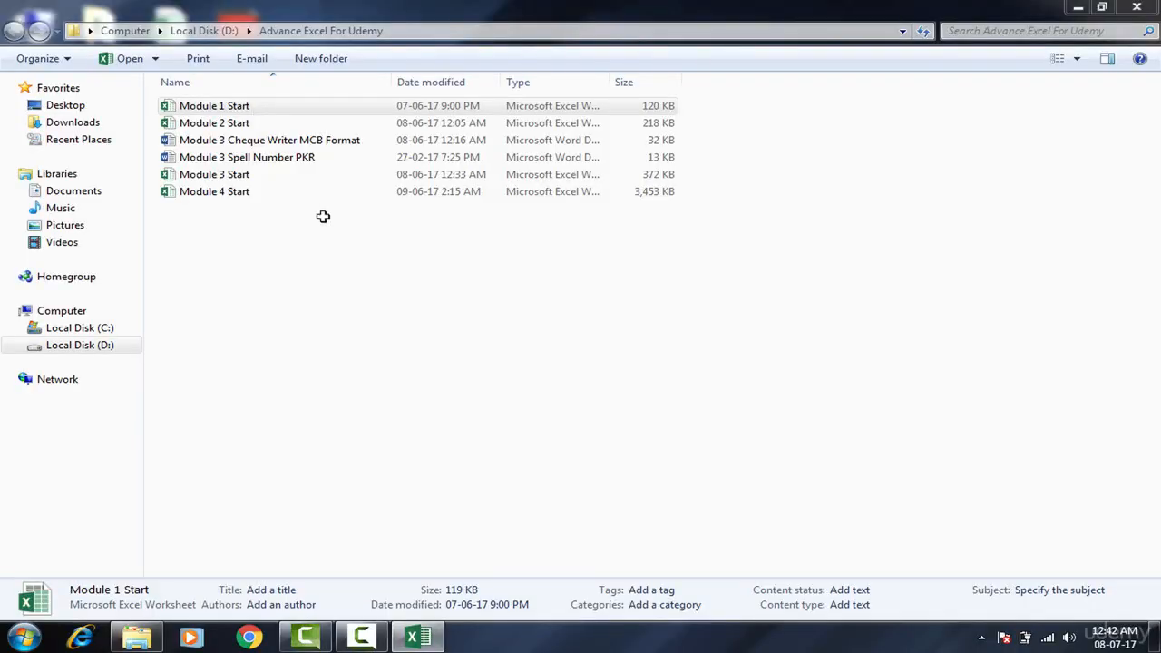
mouse_move(443, 646)
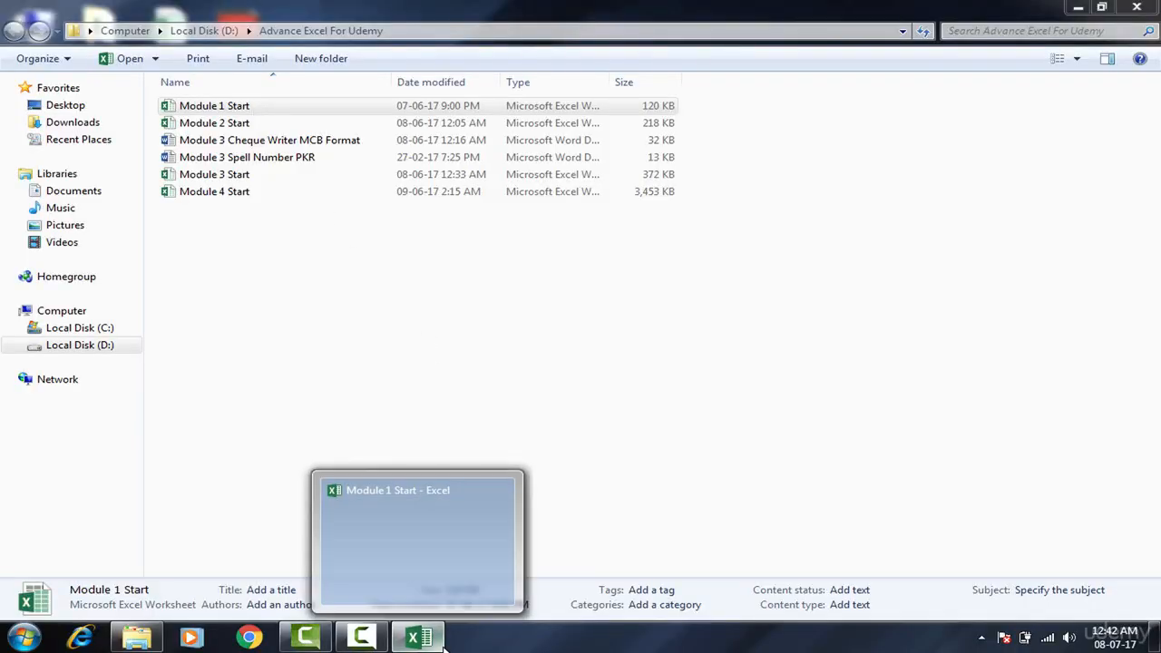
click(437, 637)
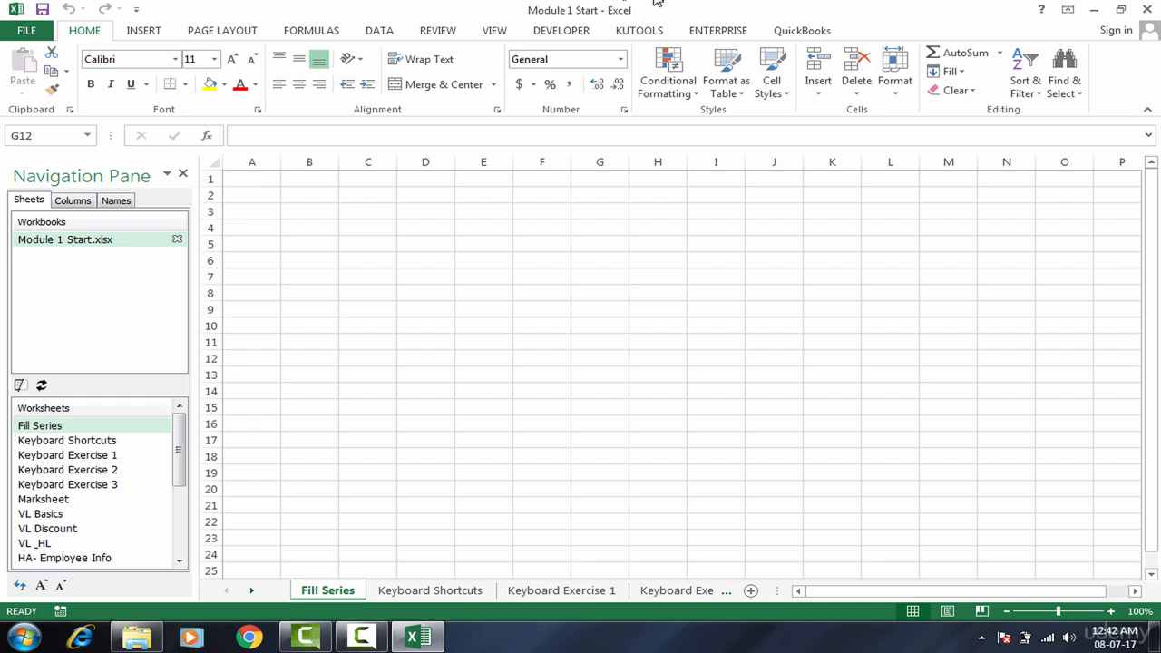
click(183, 174)
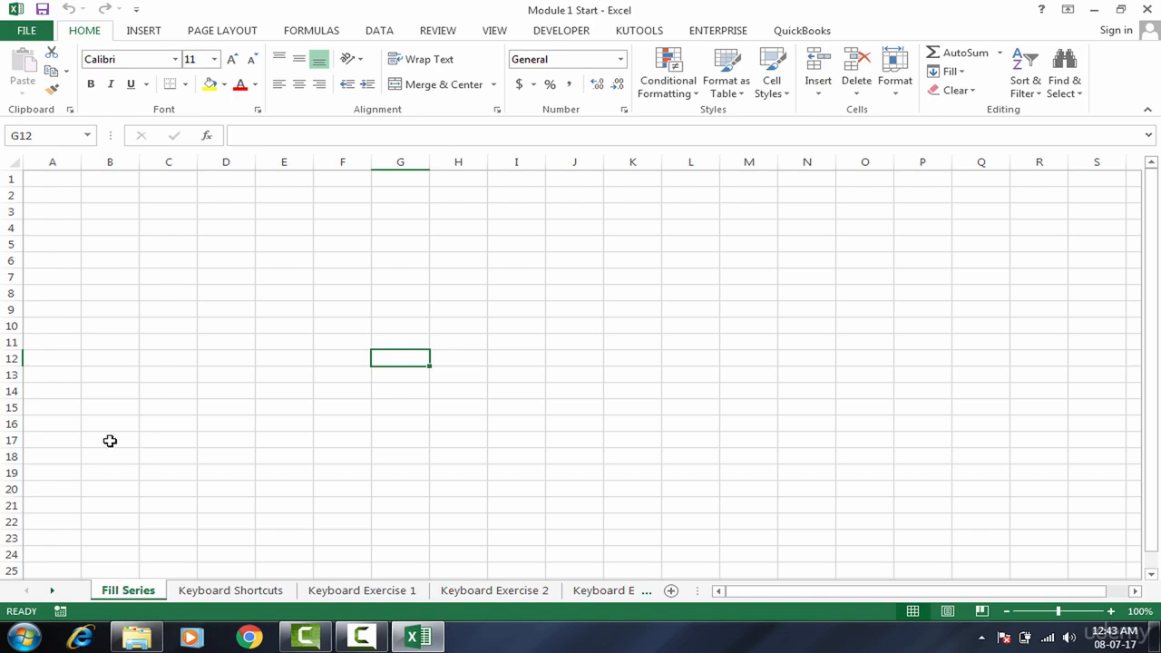
- Move the Marksheet worksheet between Fill Series and Keyboard Shortcuts
click(53, 590)
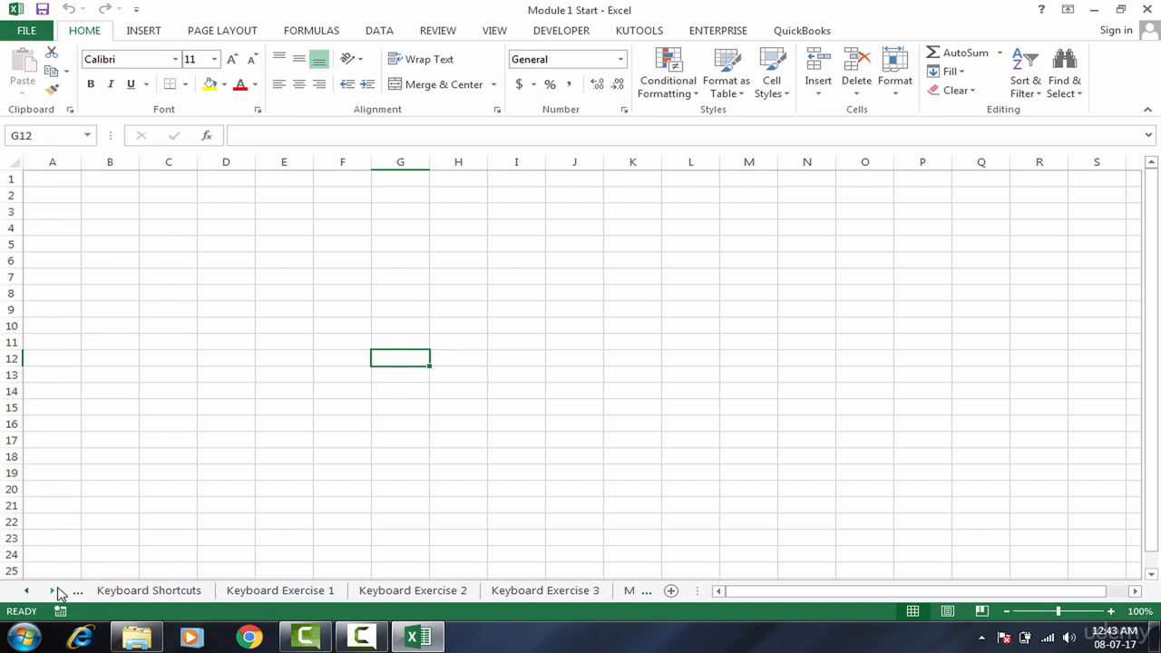
click(53, 590)
click(517, 590)
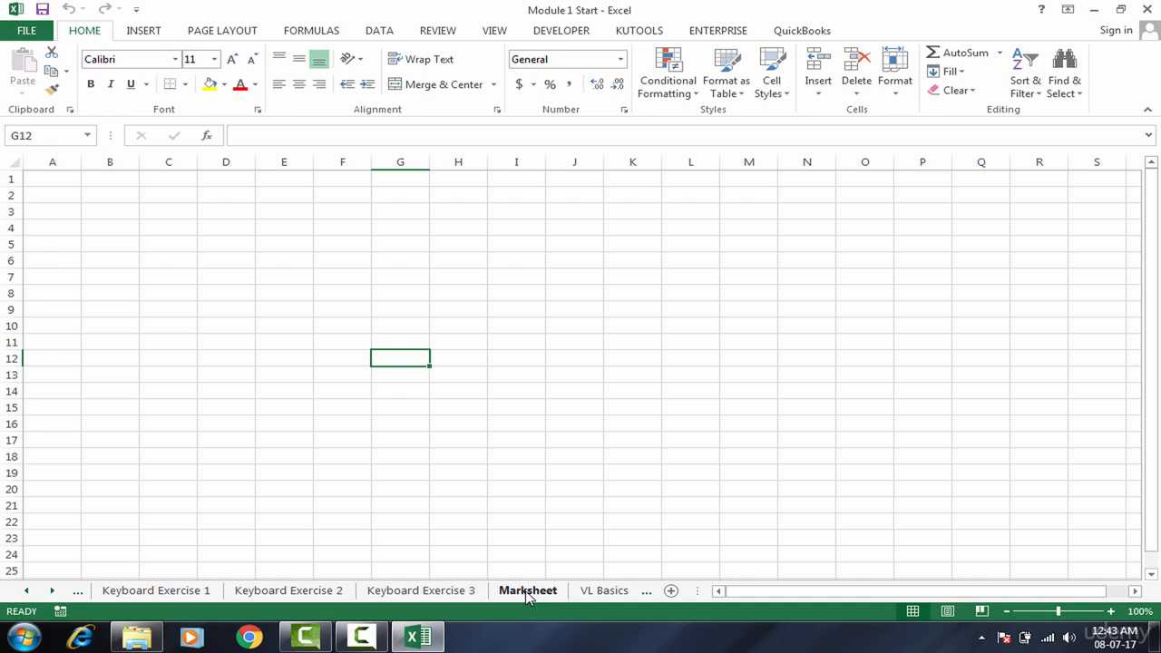
click(529, 598)
mouse_move(528, 596)
mouse_down()
mouse_move(215, 575)
mouse_move(11, 585)
mouse_move(168, 564)
mouse_up()
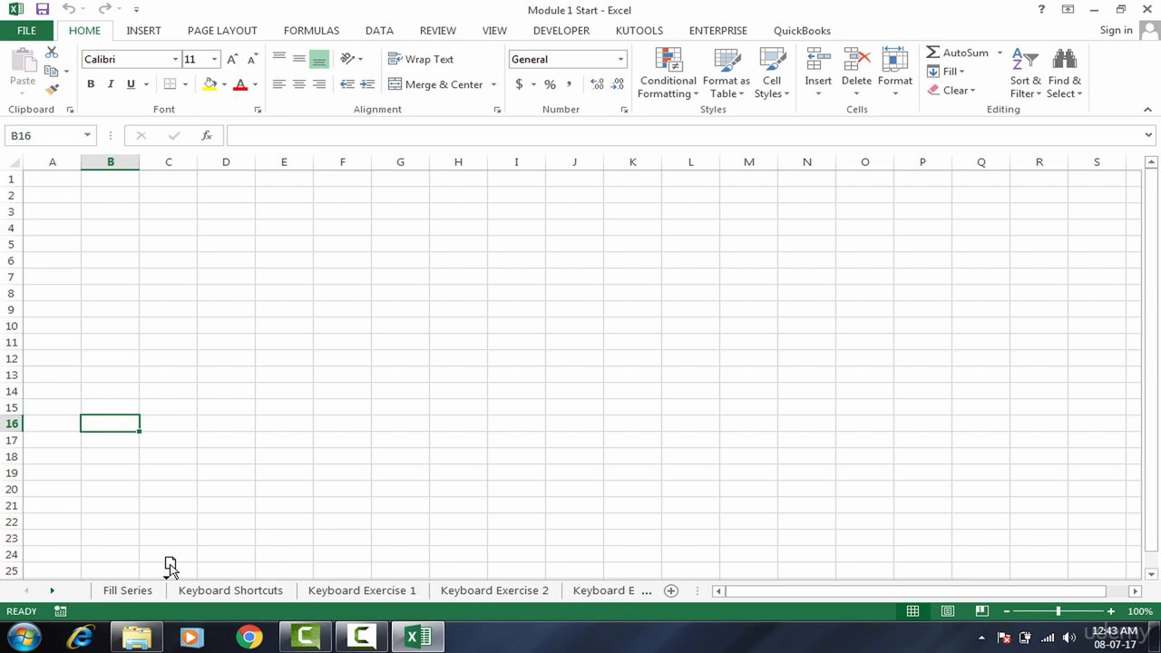
drag(168, 564, 167, 567)
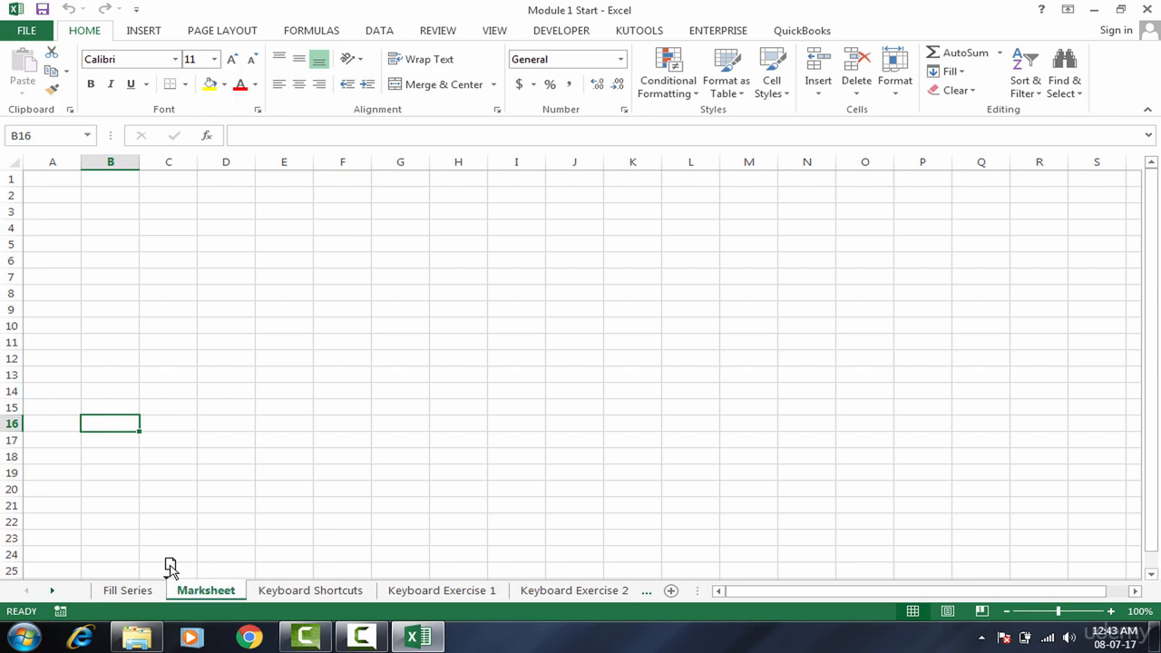
- View the Fill Series sheet, return to Marksheet and select cell E2
click(218, 571)
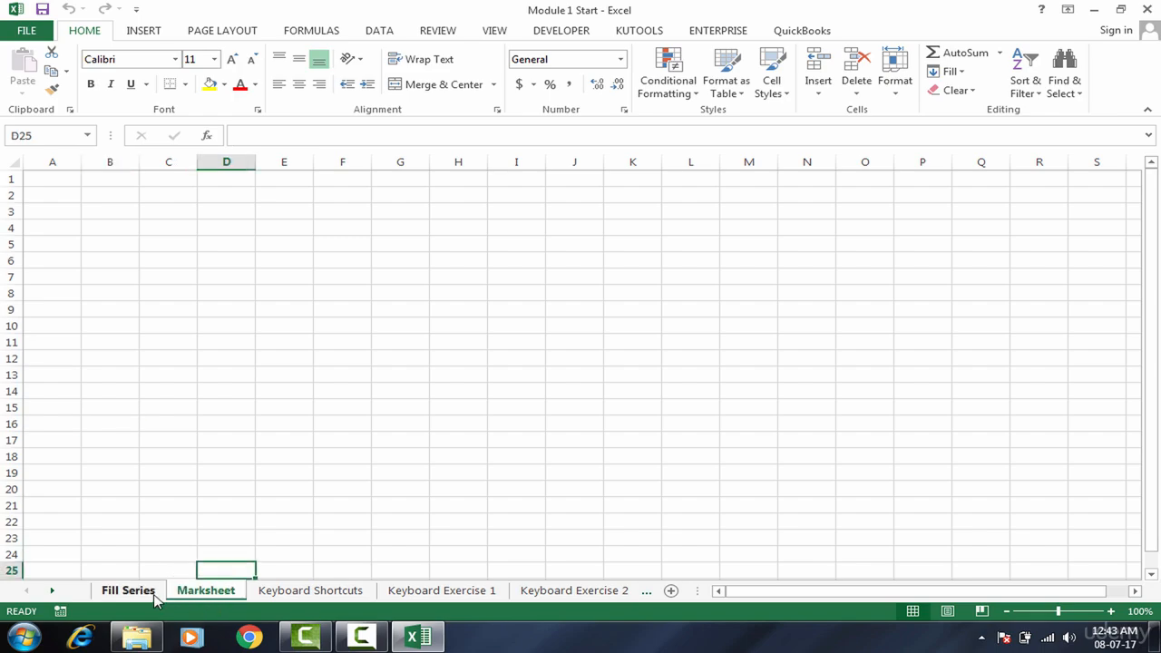
click(153, 591)
click(199, 593)
click(282, 202)
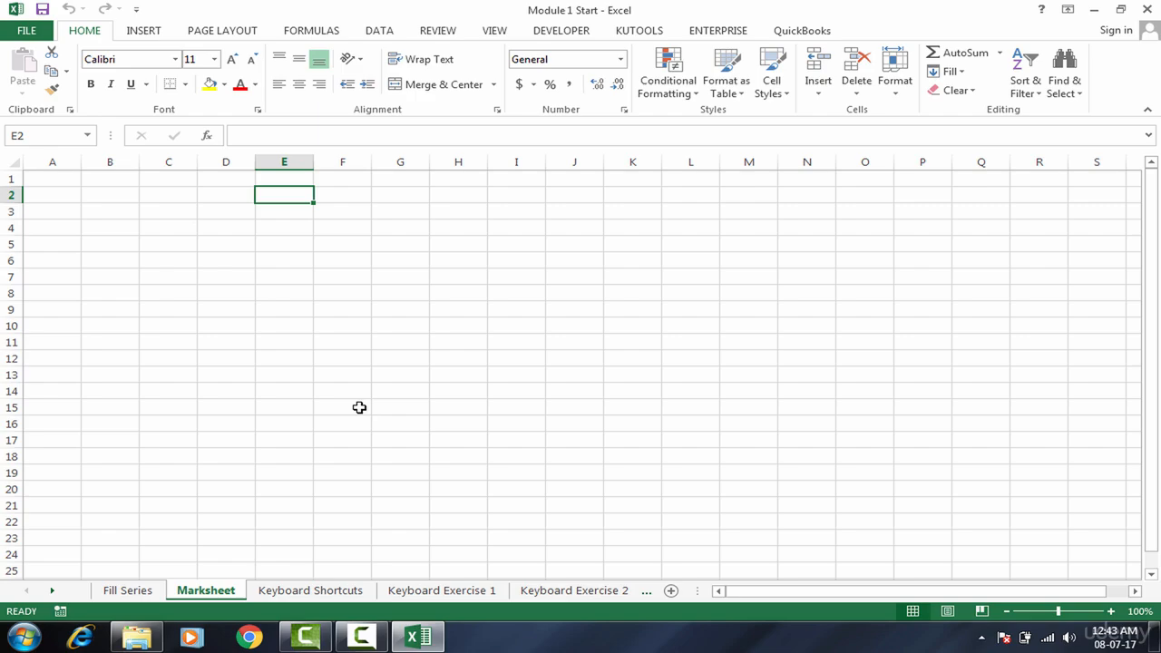
- Review the General and Formatting shortcut lists on the Keyboard Shortcuts sheet
click(332, 597)
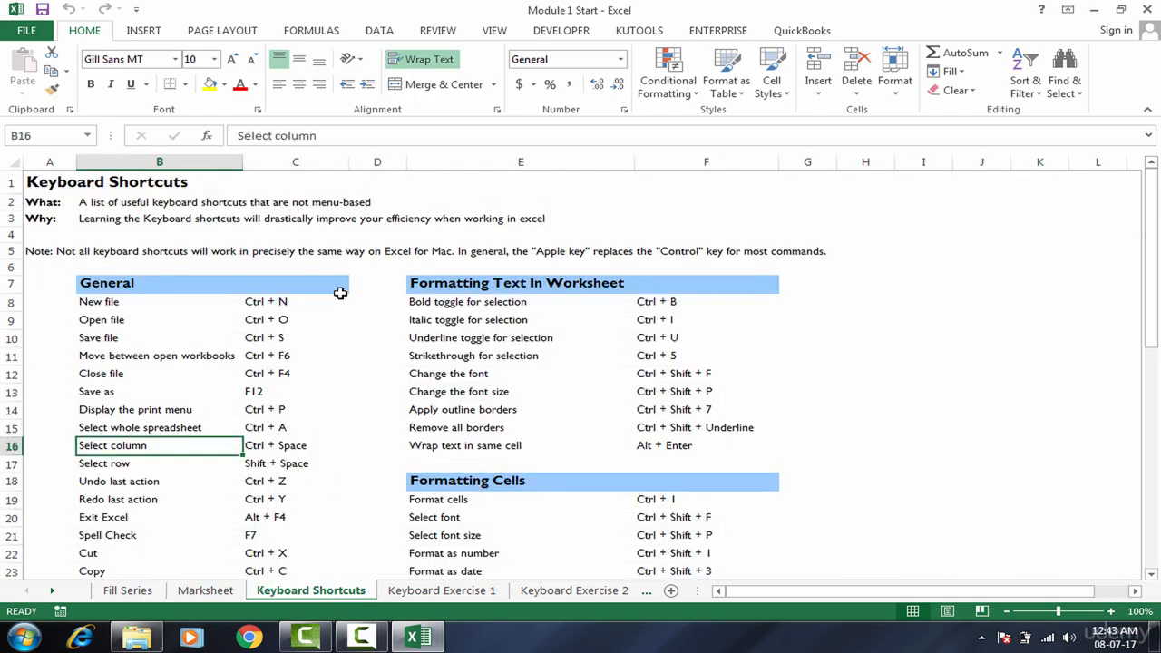
click(252, 320)
click(251, 445)
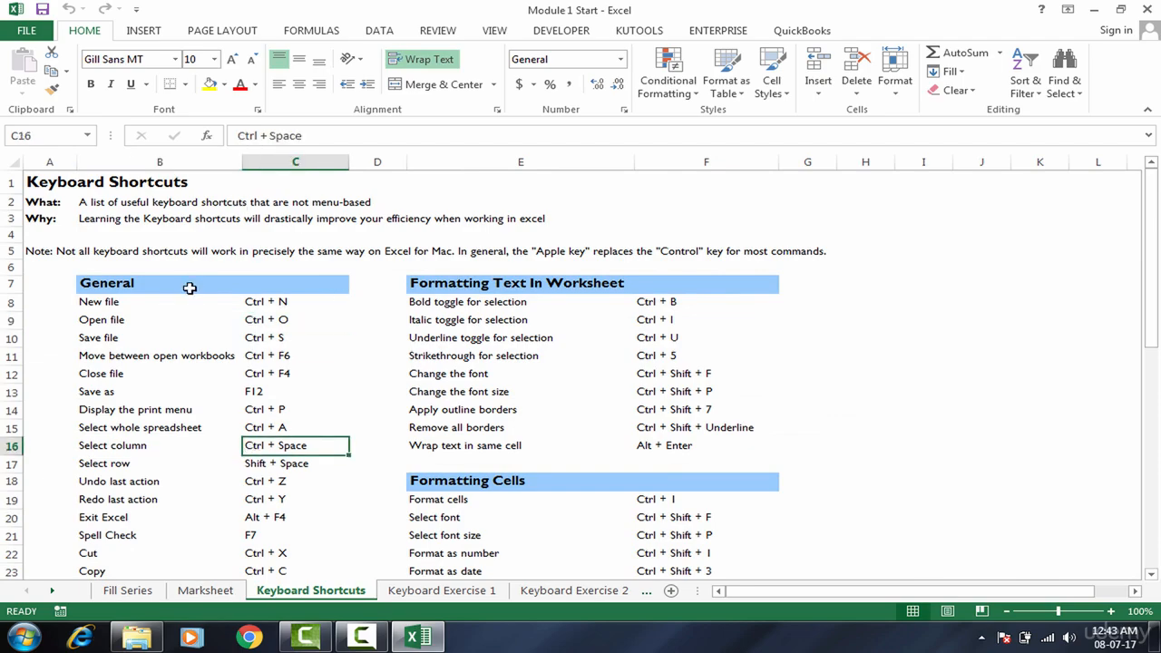
click(188, 315)
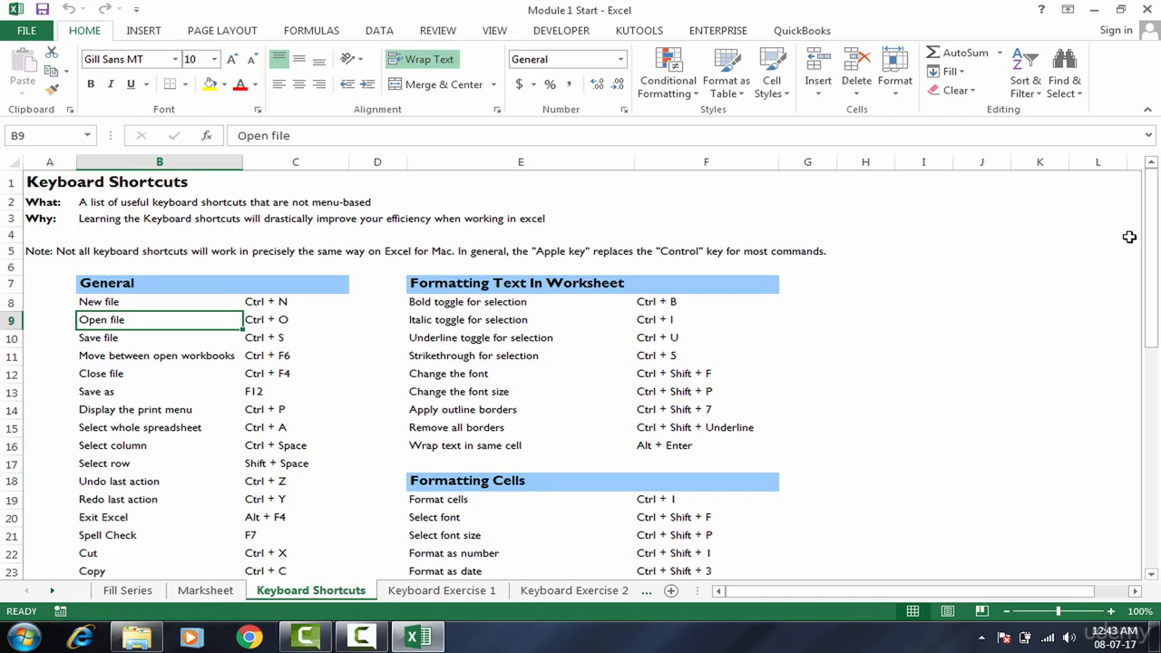
click(678, 308)
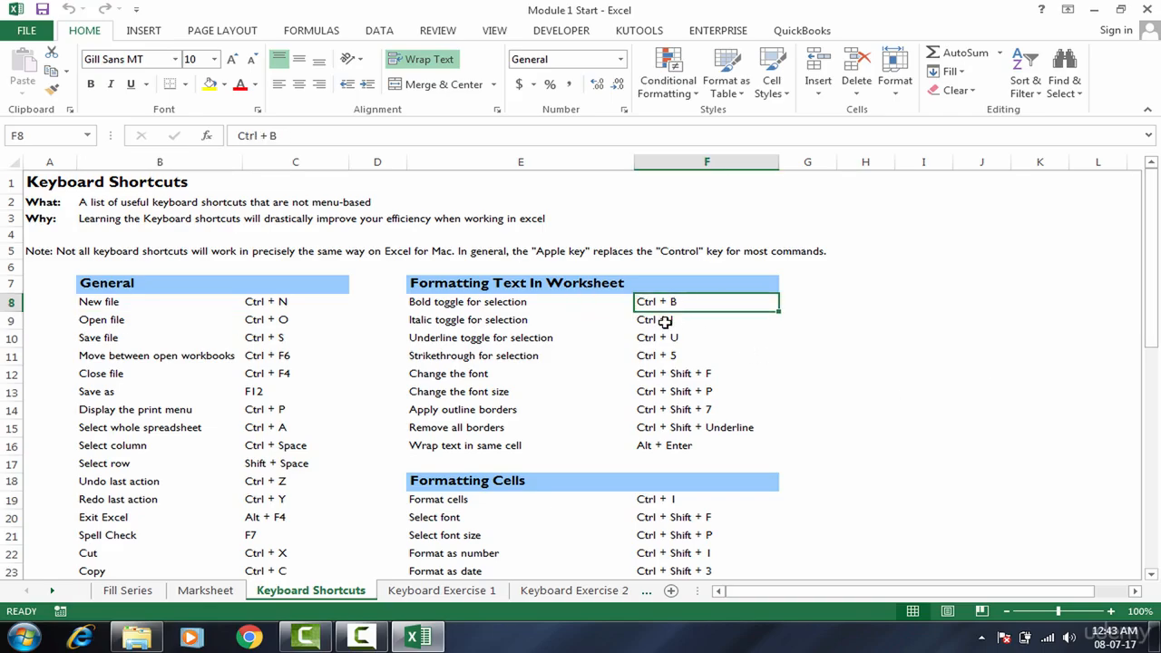
click(665, 322)
click(666, 338)
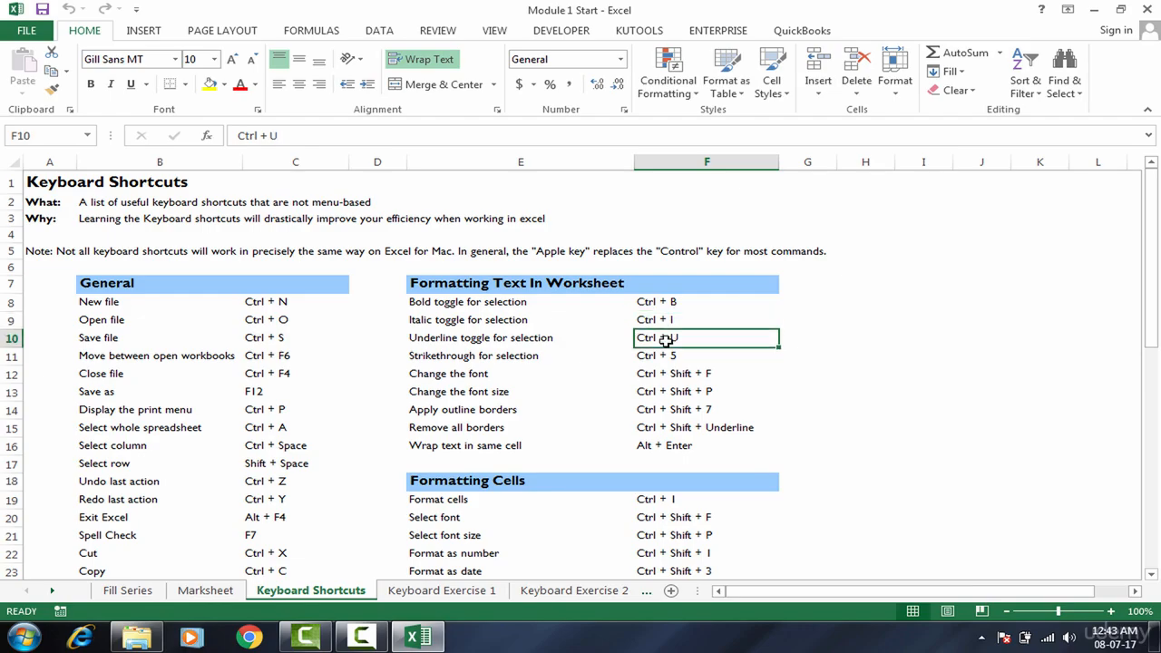
click(1152, 341)
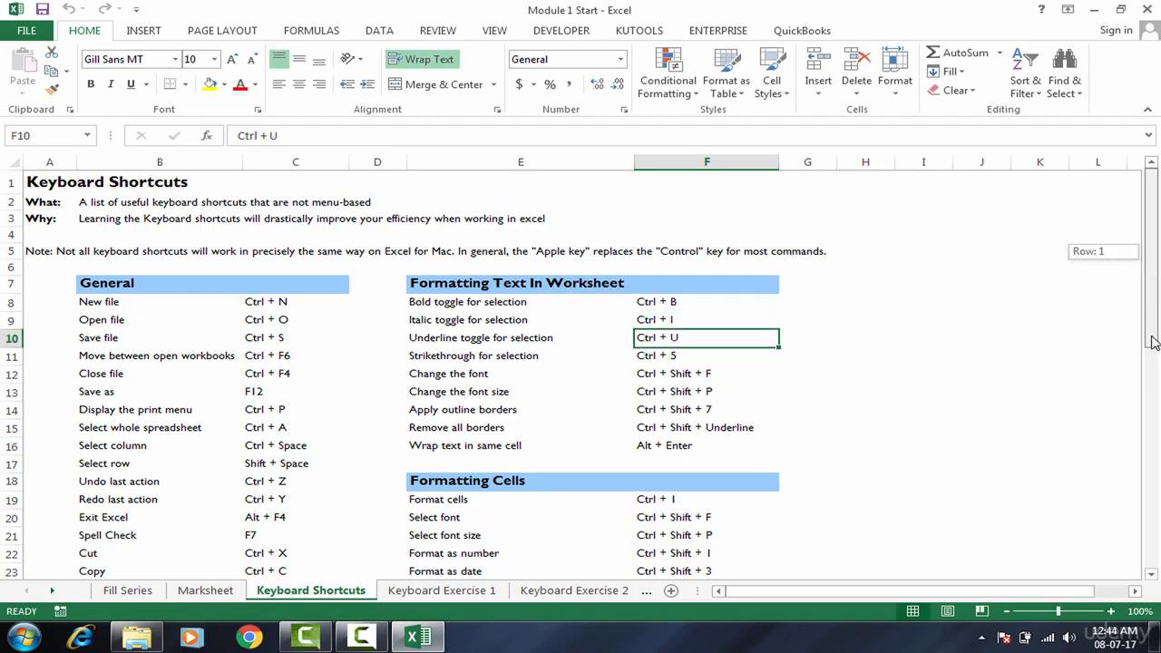
drag(1152, 341, 1155, 301)
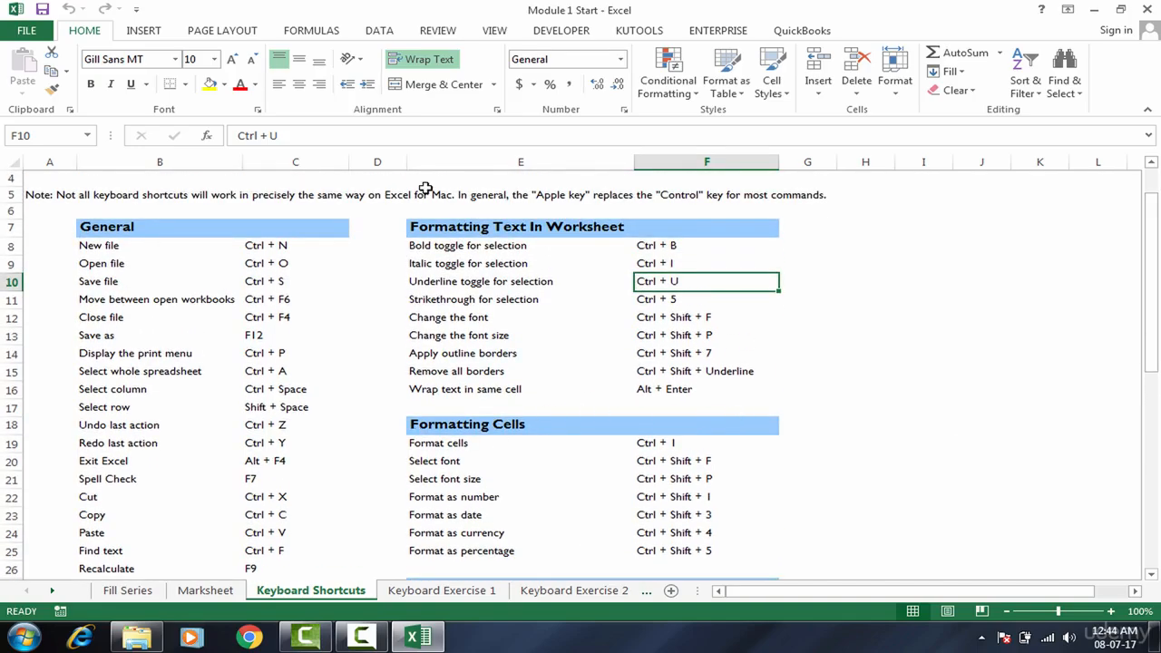
click(414, 287)
click(296, 320)
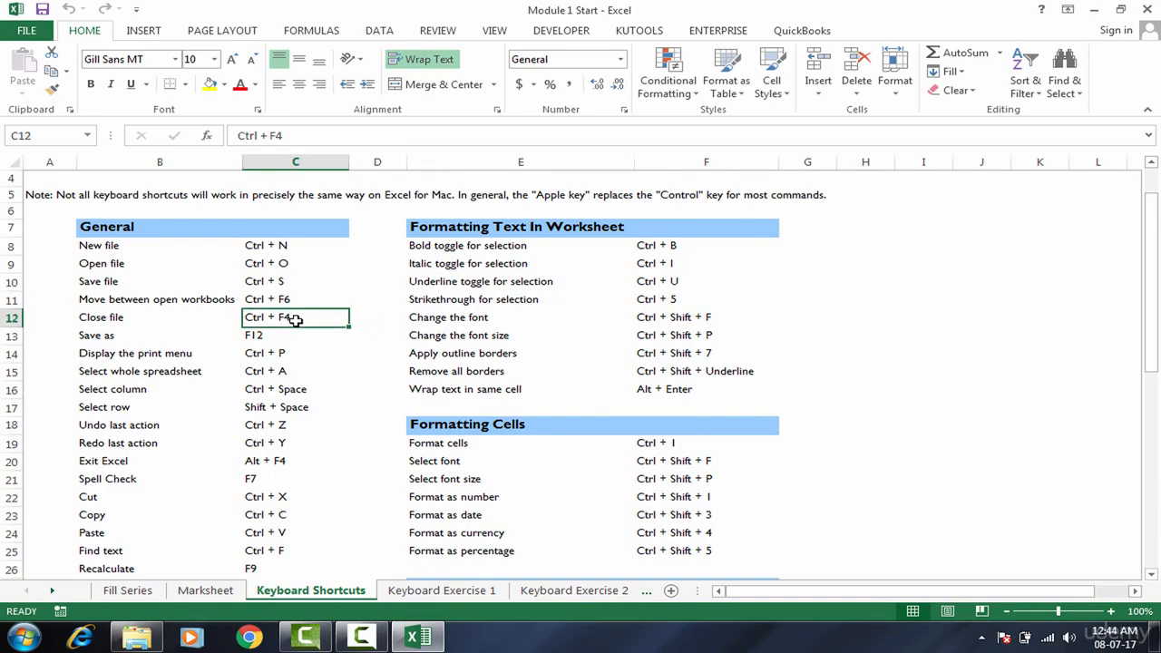
- Go to the Keyboard Exercise 1 sheet and select B6, the first cell of the jump data
click(434, 592)
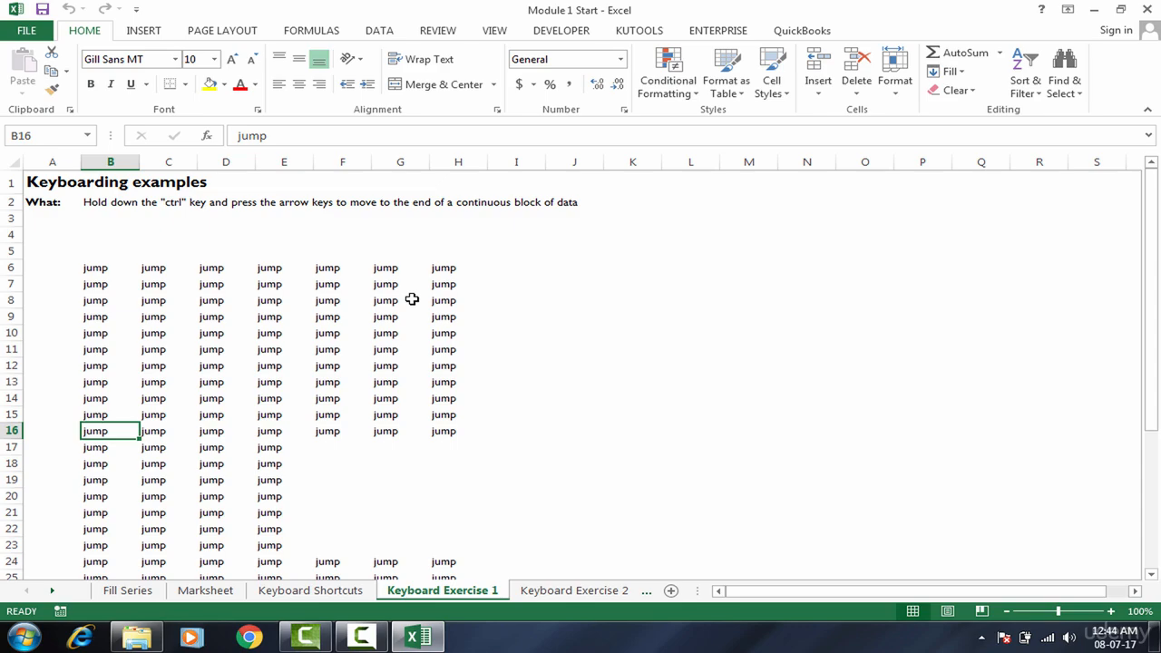
click(369, 349)
click(187, 442)
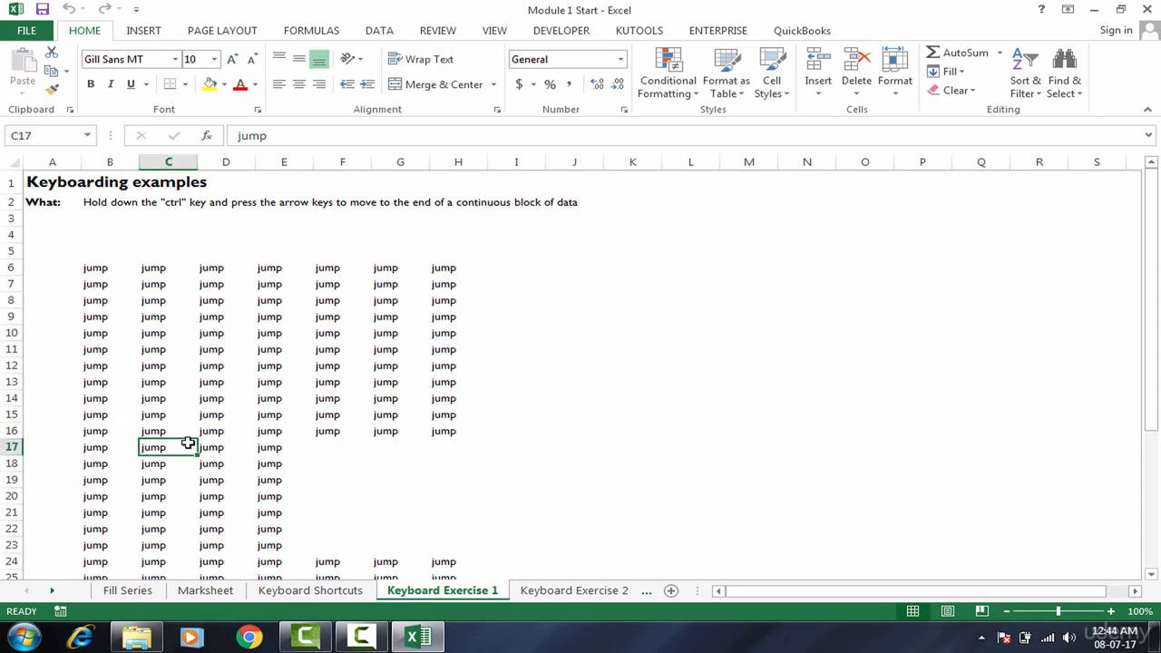
click(86, 266)
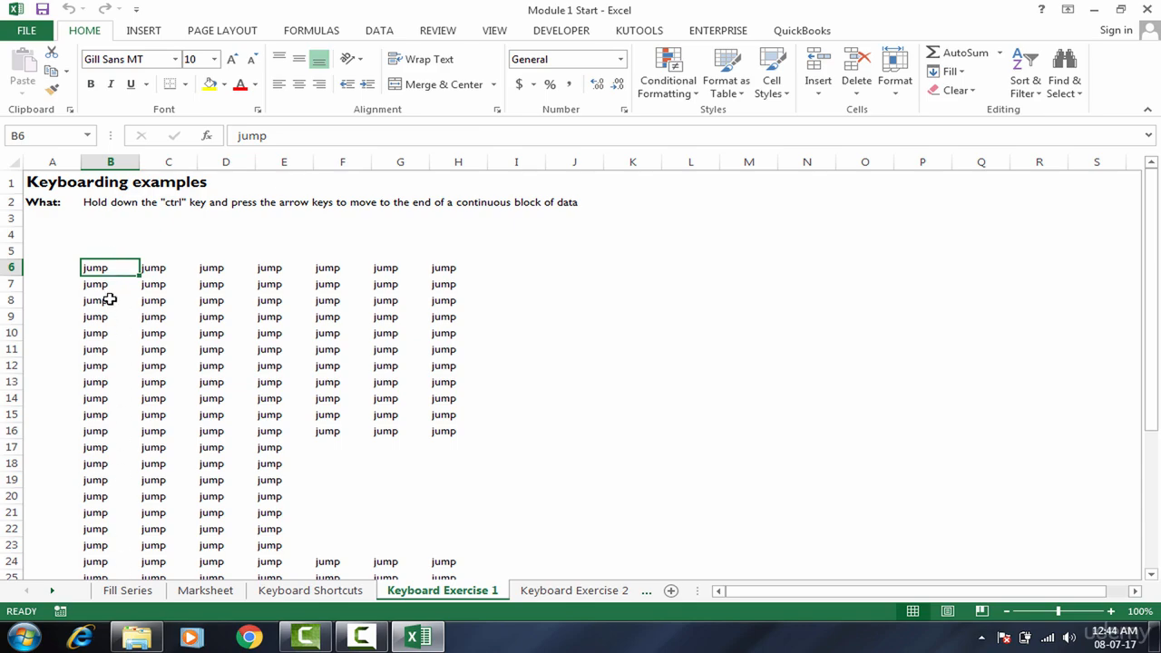
- Move one cell at a time from B12 down column B to B40, then back up to B6
click(111, 369)
key(Down)
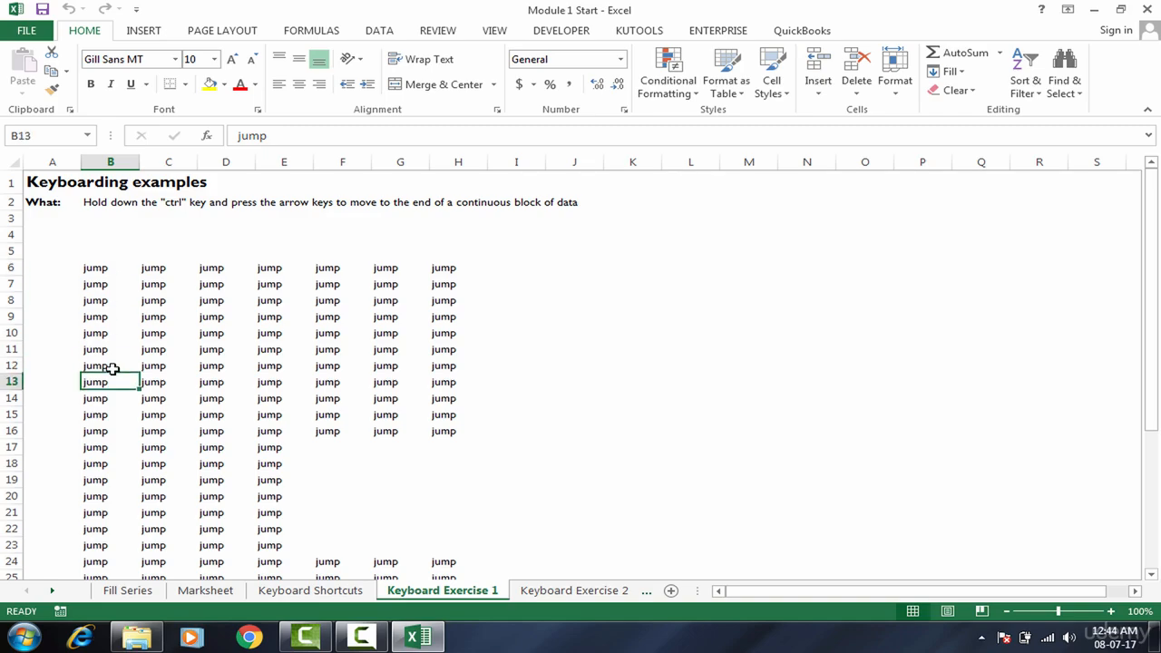
key(Down)
key(Down)
key(Down)
key(Down)
key(Down)
key(Down)
key(Down)
key(Down)
key(Down)
key(Down)
key(Down)
key(Down)
key(Down)
key(Down)
key(Down)
key(Down)
key(Down)
key(Down)
key(Down)
key(Down)
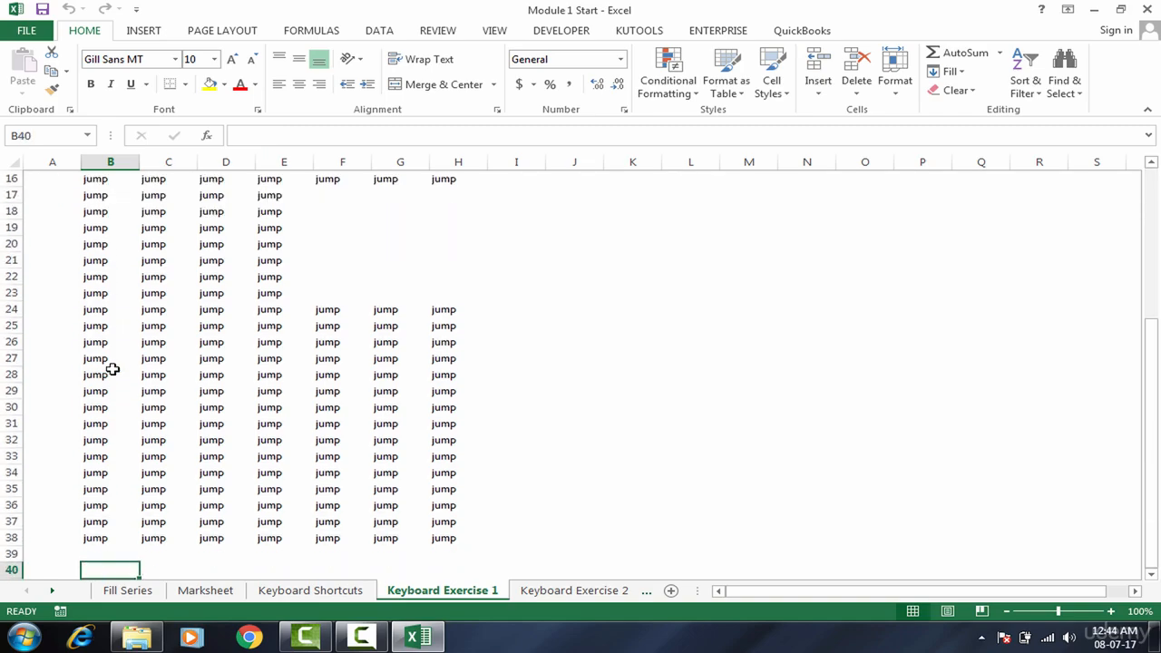
key(Up)
key(Up)
key(Up)
key(Up)
key(Up)
key(Up)
key(Up)
key(Up)
key(Up)
key(Up)
key(Up)
key(Up)
key(Up)
key(Up)
key(Up)
key(Up)
key(Up)
key(Up)
key(Up)
key(Up)
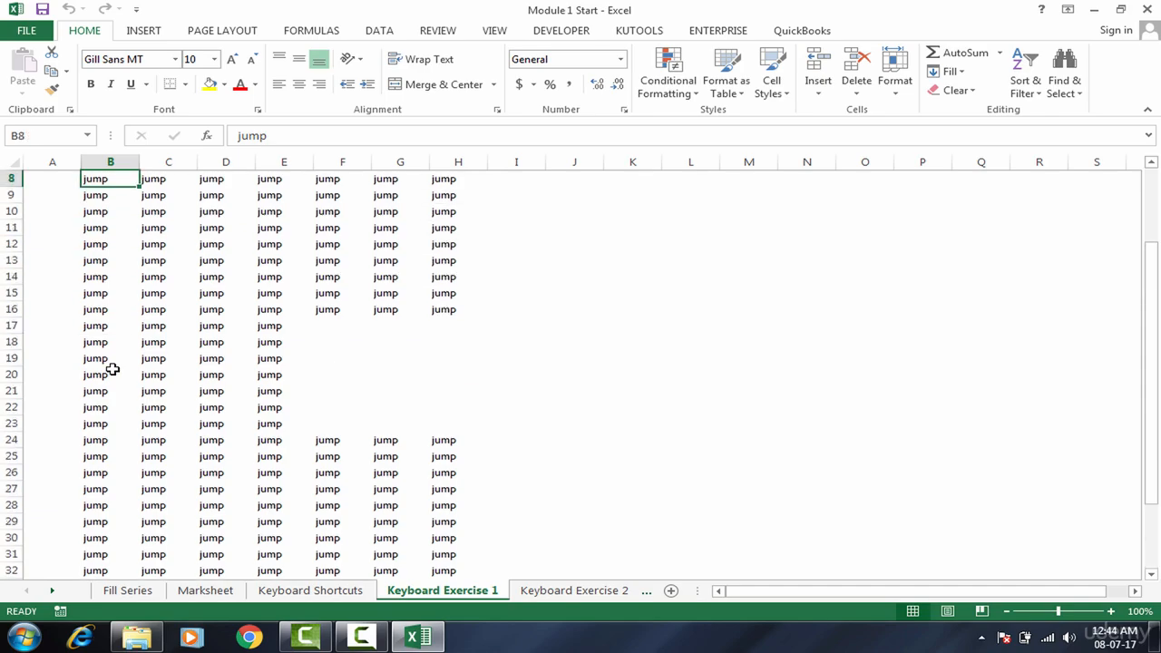
key(Up)
key(Up)
key(Up)
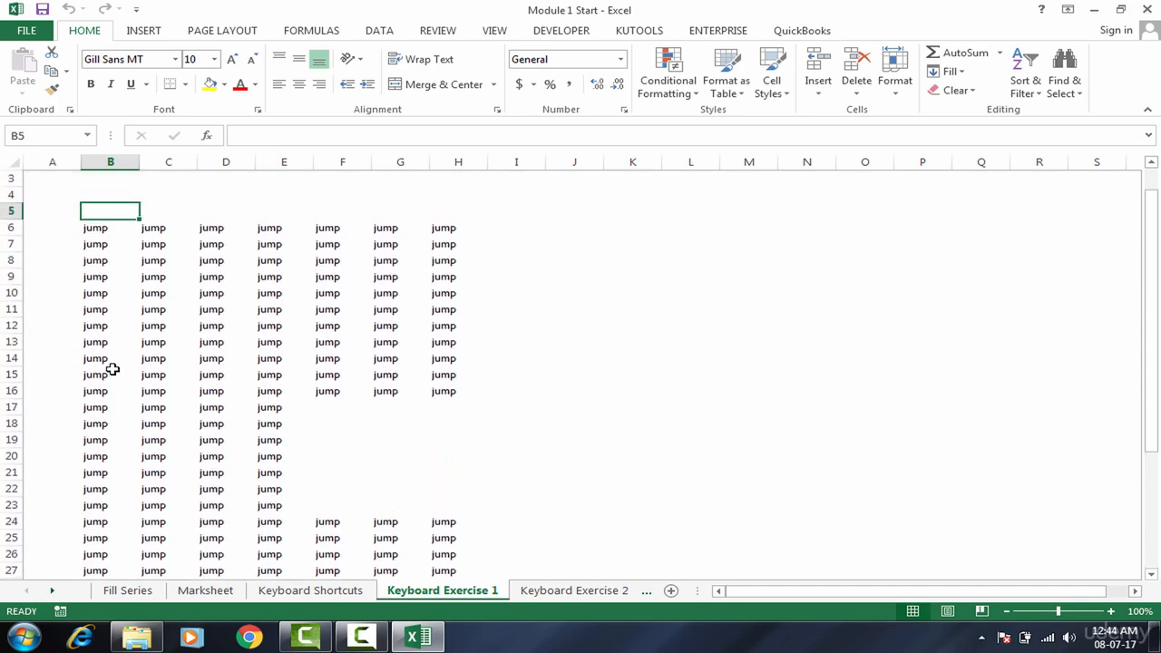
key(Down)
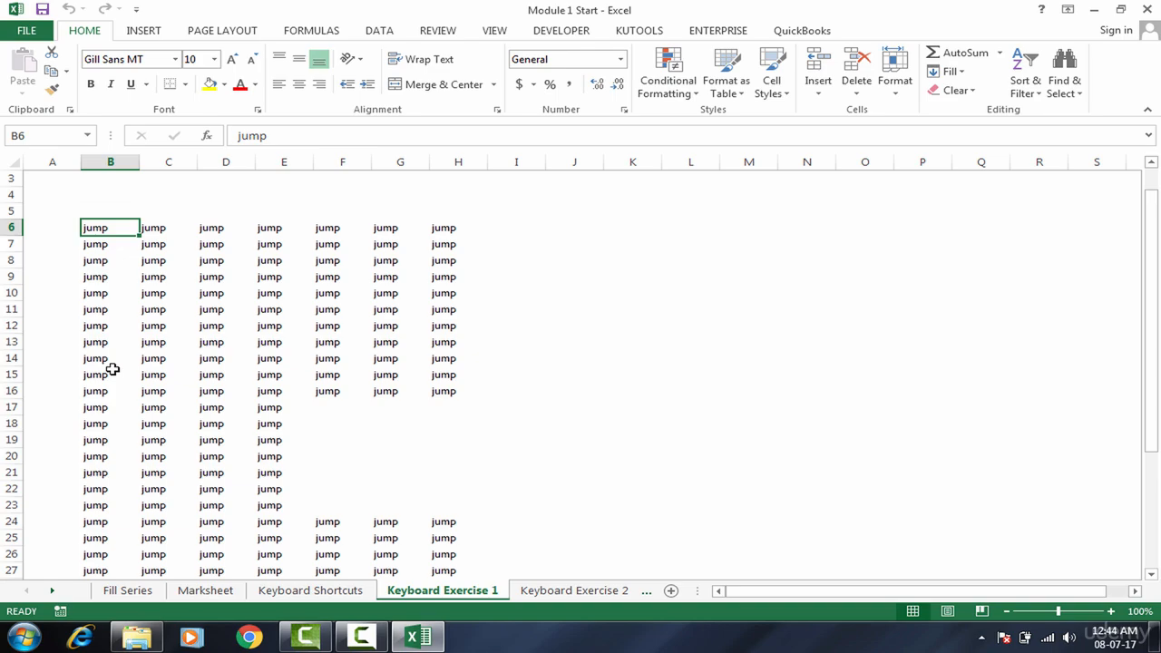
- Jump to the last data cell in column B, move over to column C and jump to its first data cell, C6
key(ctrl+Down)
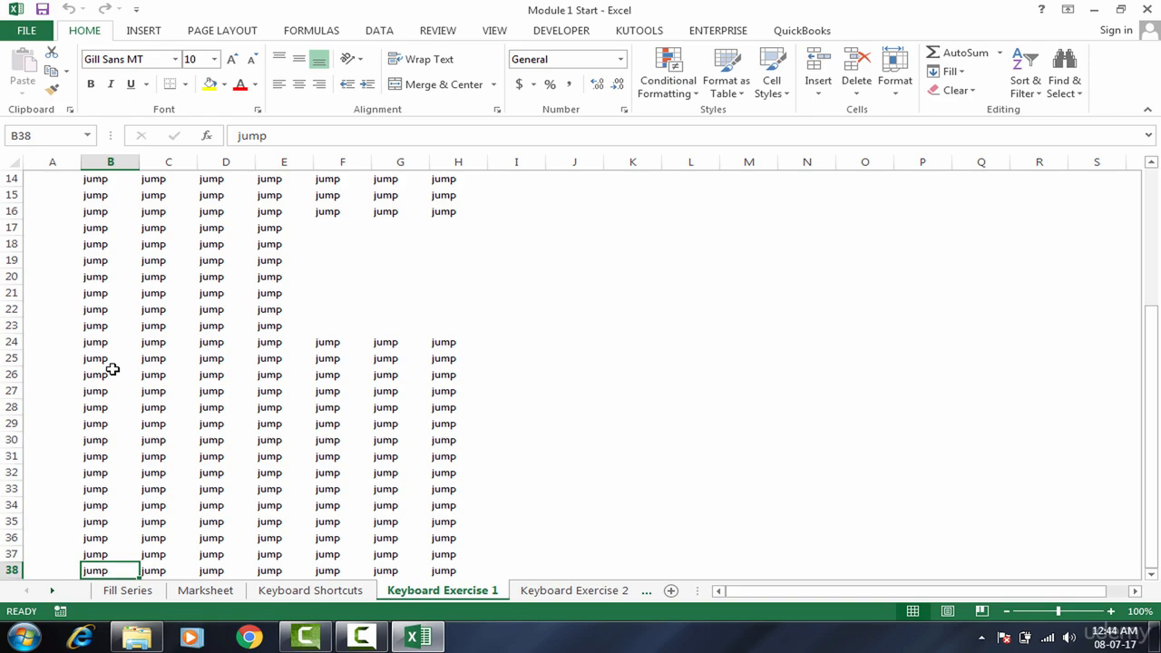
key(Right)
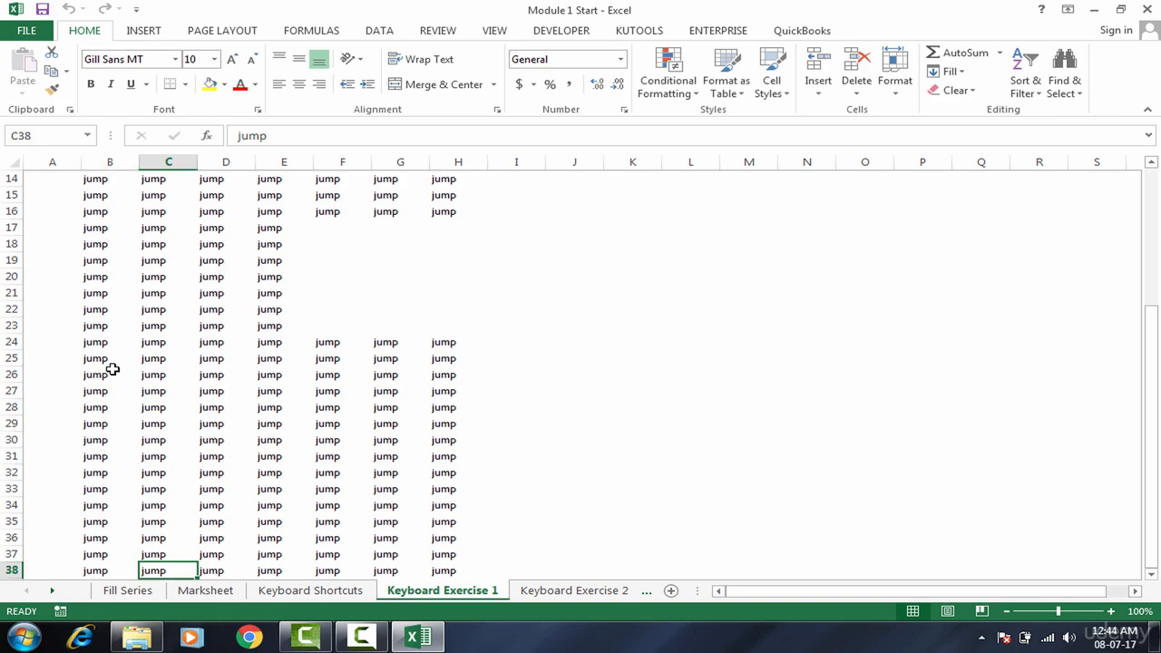
key(ctrl+Up)
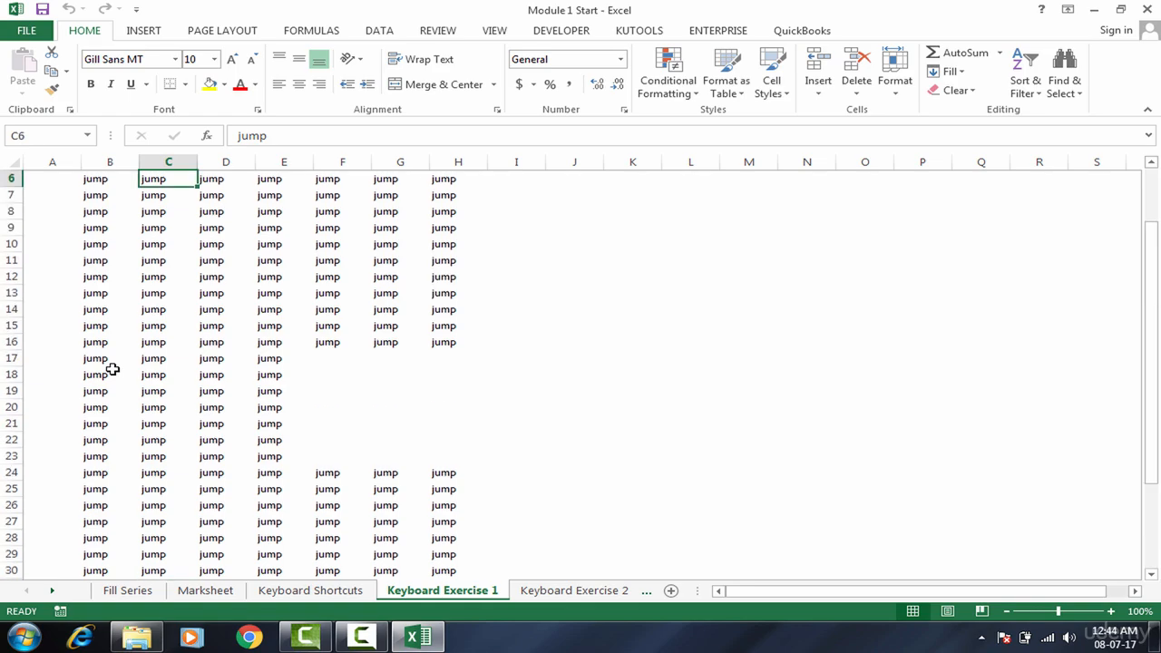
scroll(113, 369, up, 1)
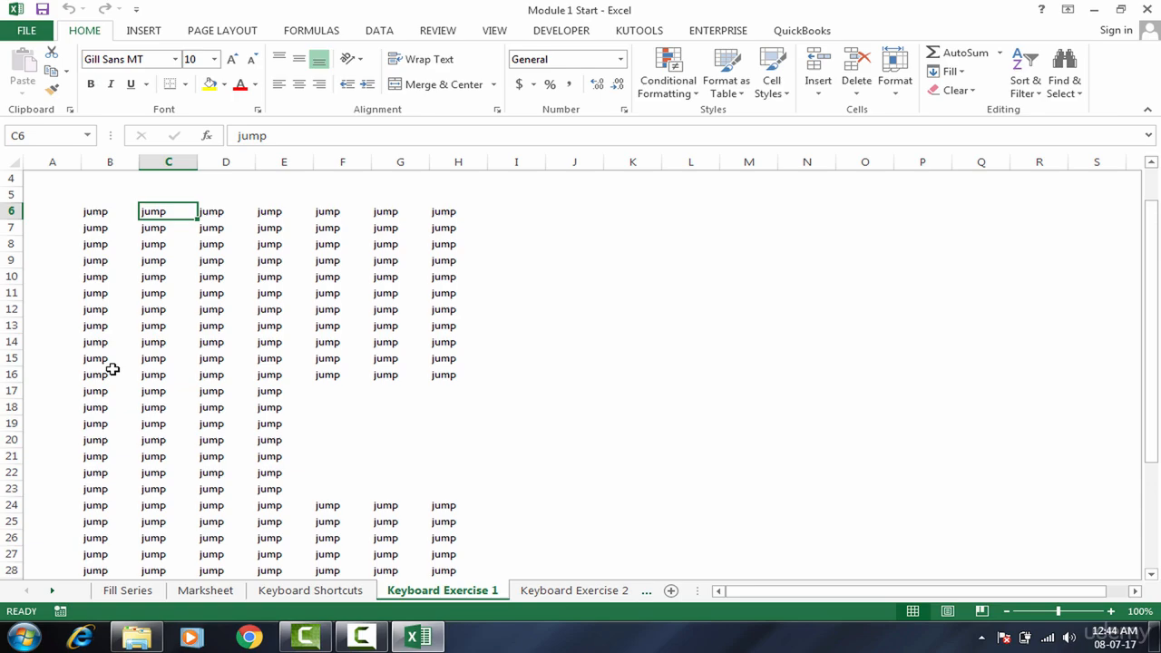
- Move across row 6 to F6 and jump down column F's data-block edges through F16 and F24 to F38
key(Right)
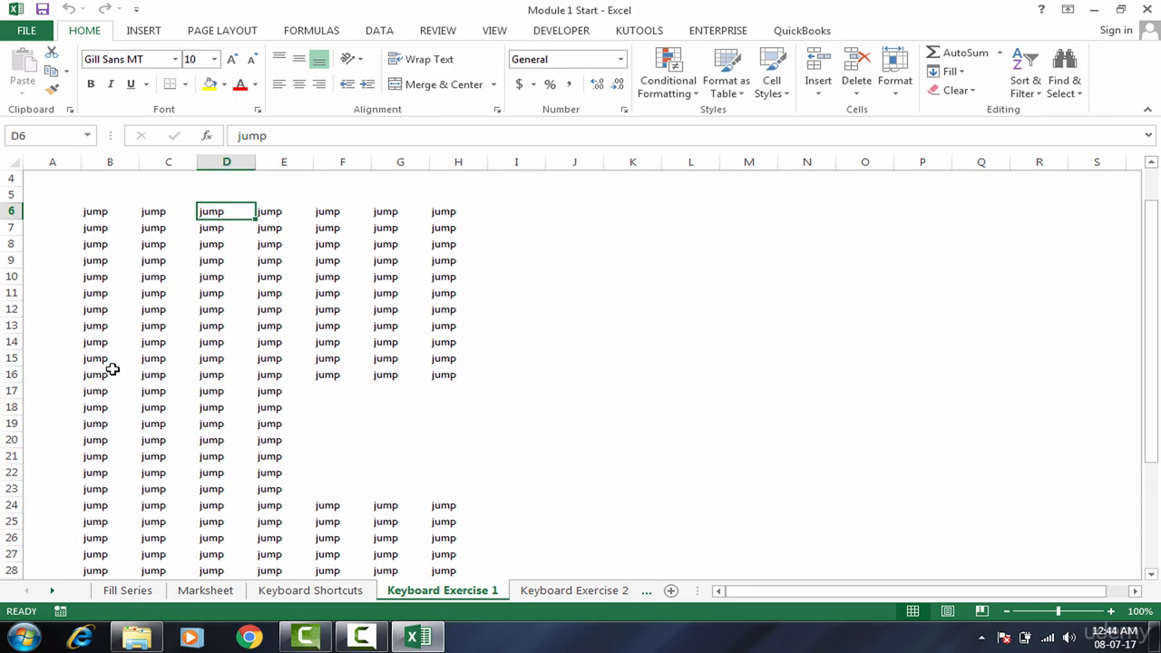
key(Right)
key(Right)
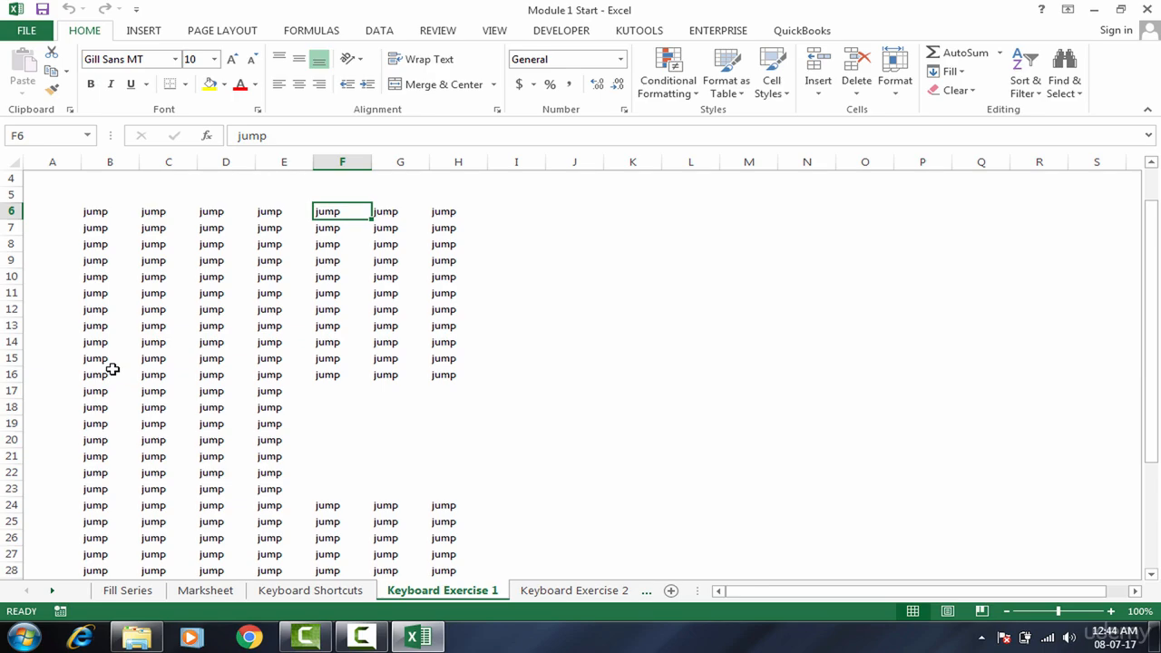
key(Down)
key(Up)
key(ctrl+Down)
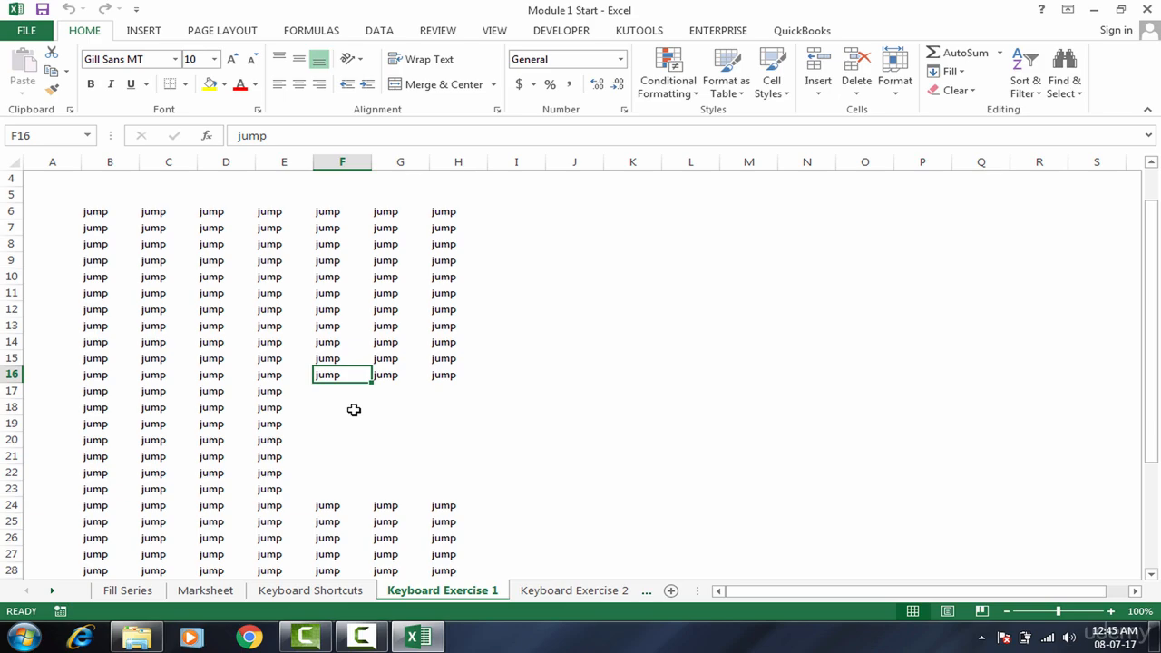
key(ctrl+Down)
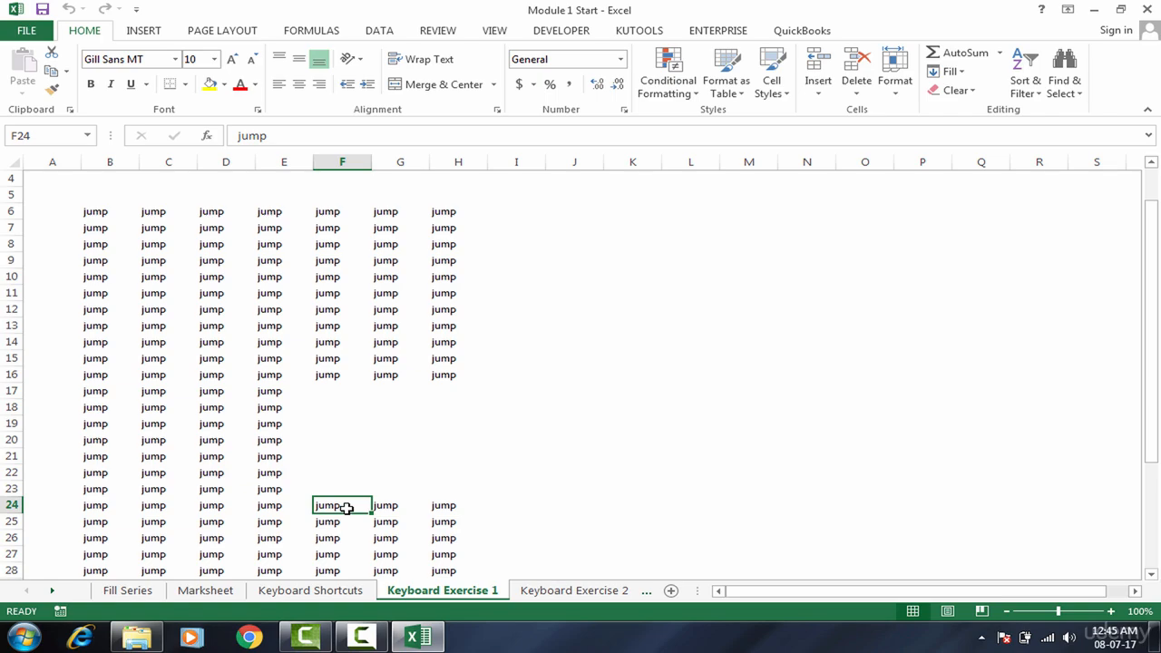
key(ctrl+Down)
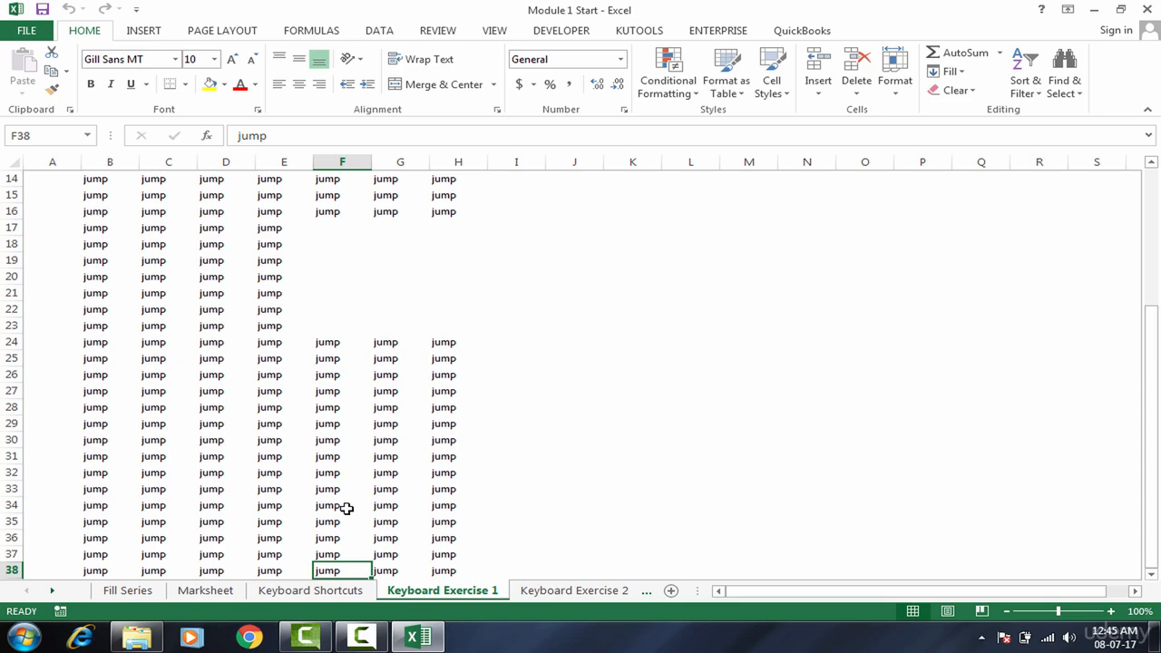
- Move over to G38, jump up column G's data-block edges to G6, and go to H6
key(Right)
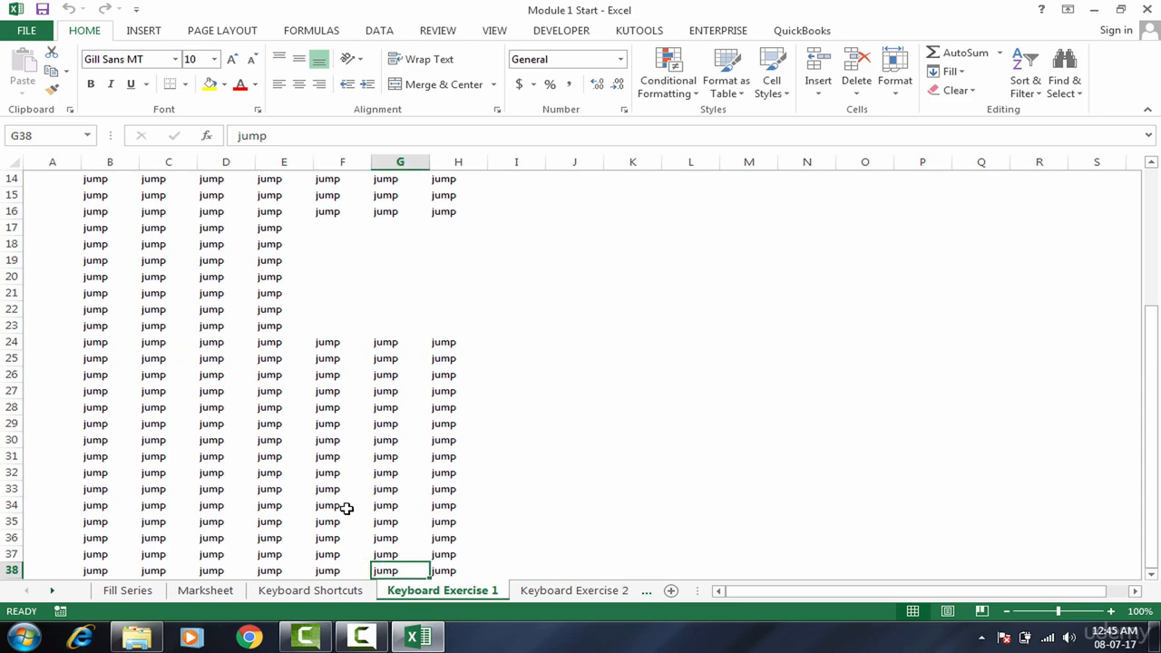
key(ctrl+Up)
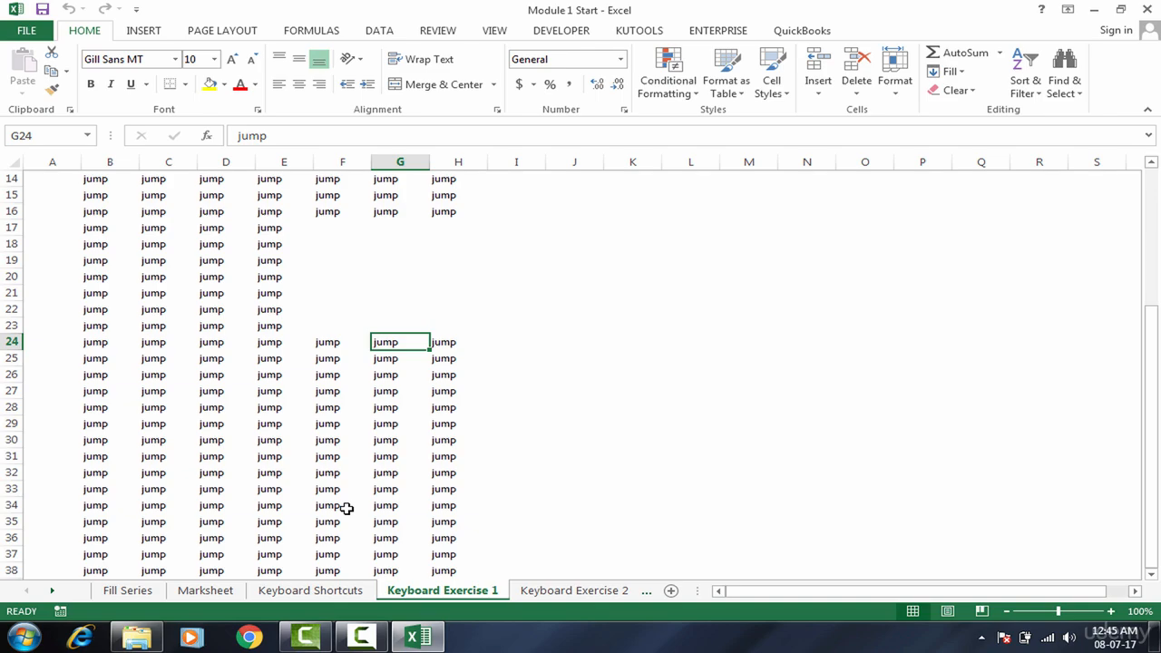
key(ctrl+Up)
key(ctrl+Up)
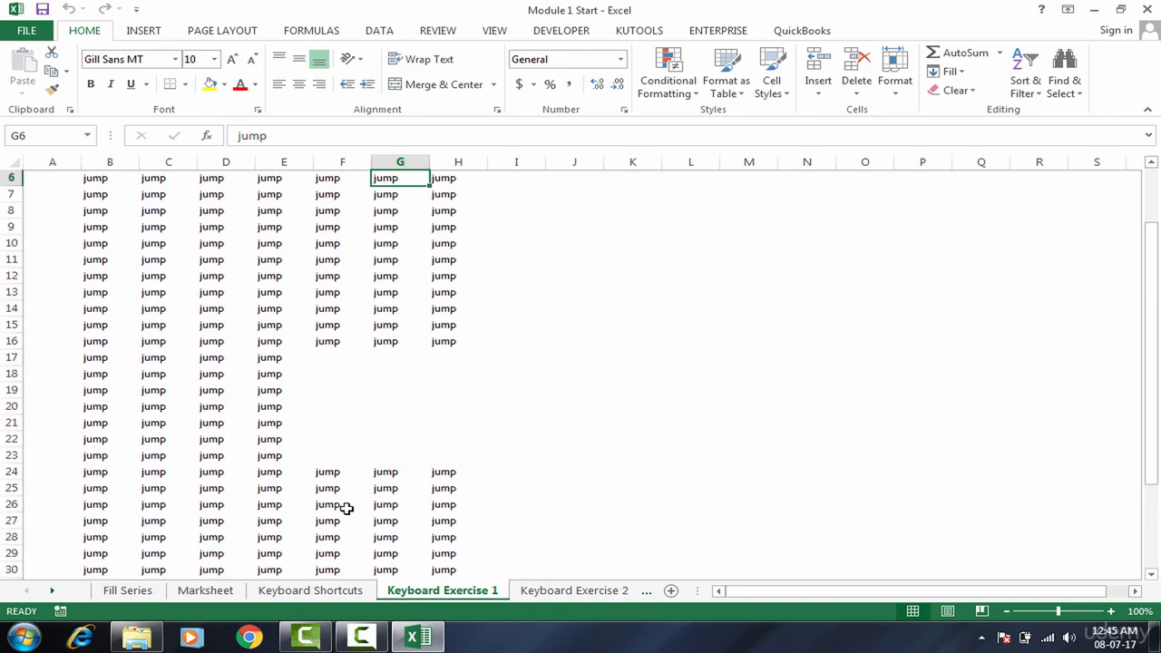
key(Up)
key(Right)
key(Down)
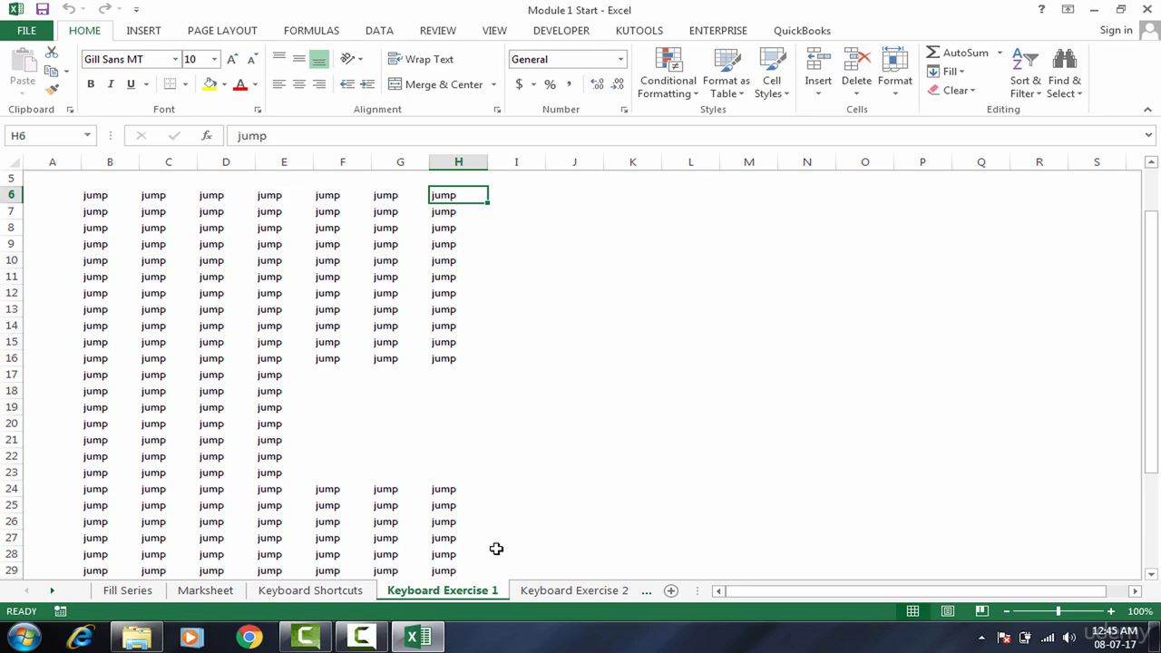
- Go to the Keyboard Exercise 2 sheet and move cell by cell down column D from D18 to D24, then back up to the start cell D8
click(585, 595)
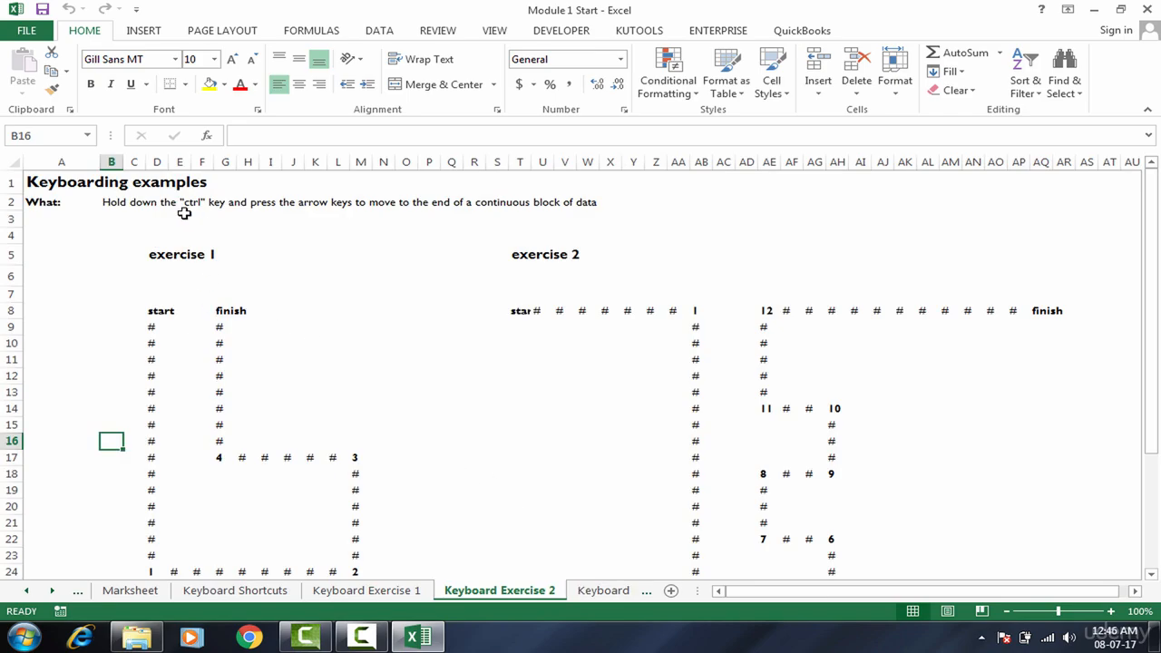
click(154, 313)
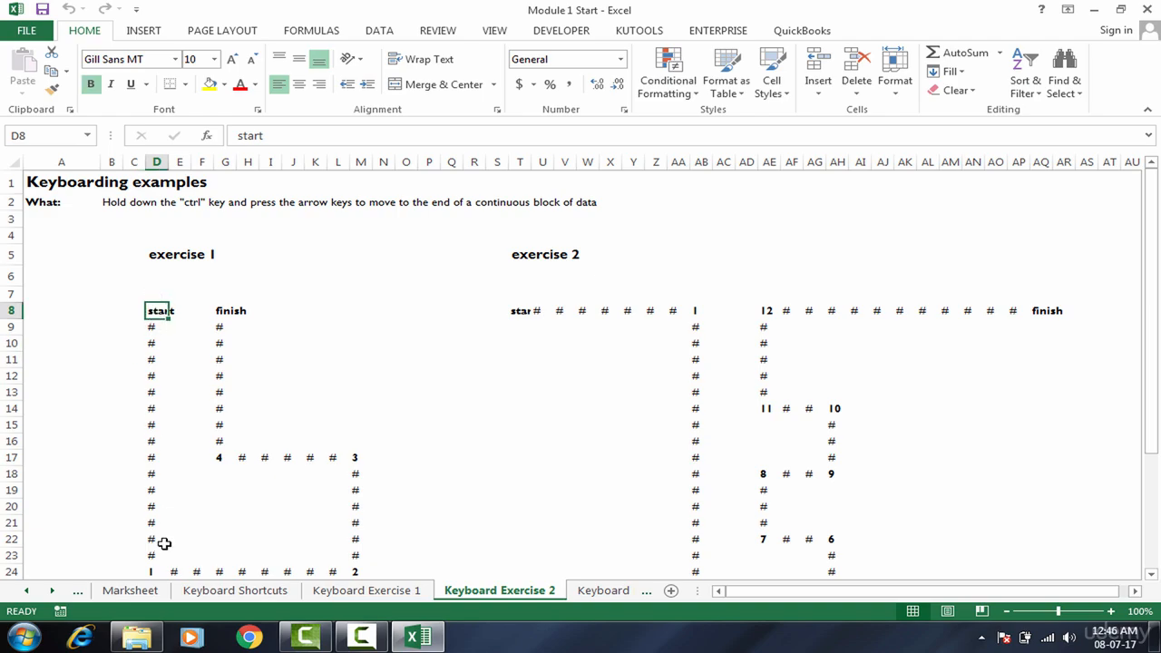
click(148, 474)
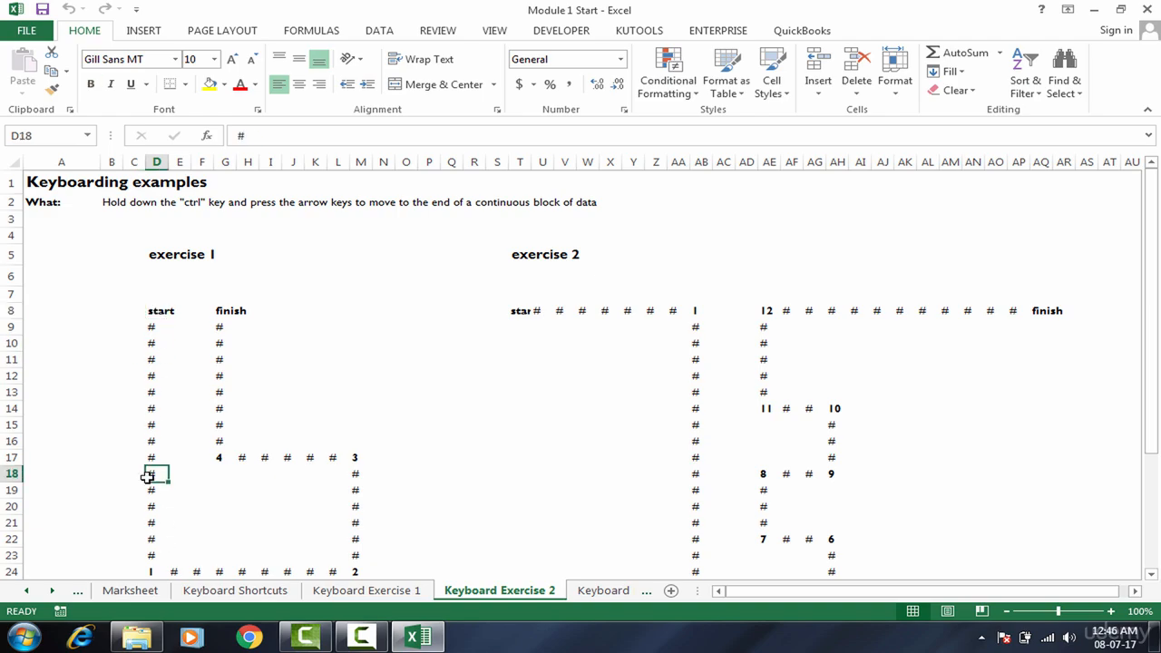
key(Down)
key(Down)
key(Down)
key(Down)
key(Down)
key(Down)
key(Up)
key(Up)
key(Up)
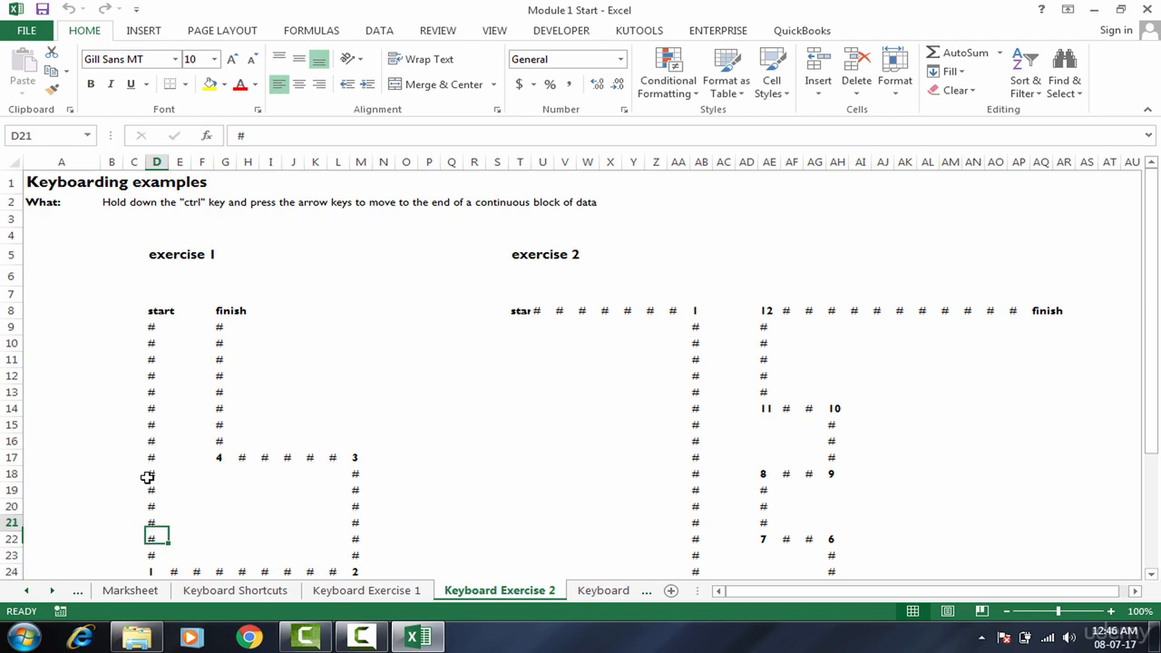
key(Up)
key(Up)
key(Up)
key(Up)
key(Up)
key(Up)
key(Up)
key(Up)
key(Up)
key(Up)
key(Up)
key(Up)
key(Up)
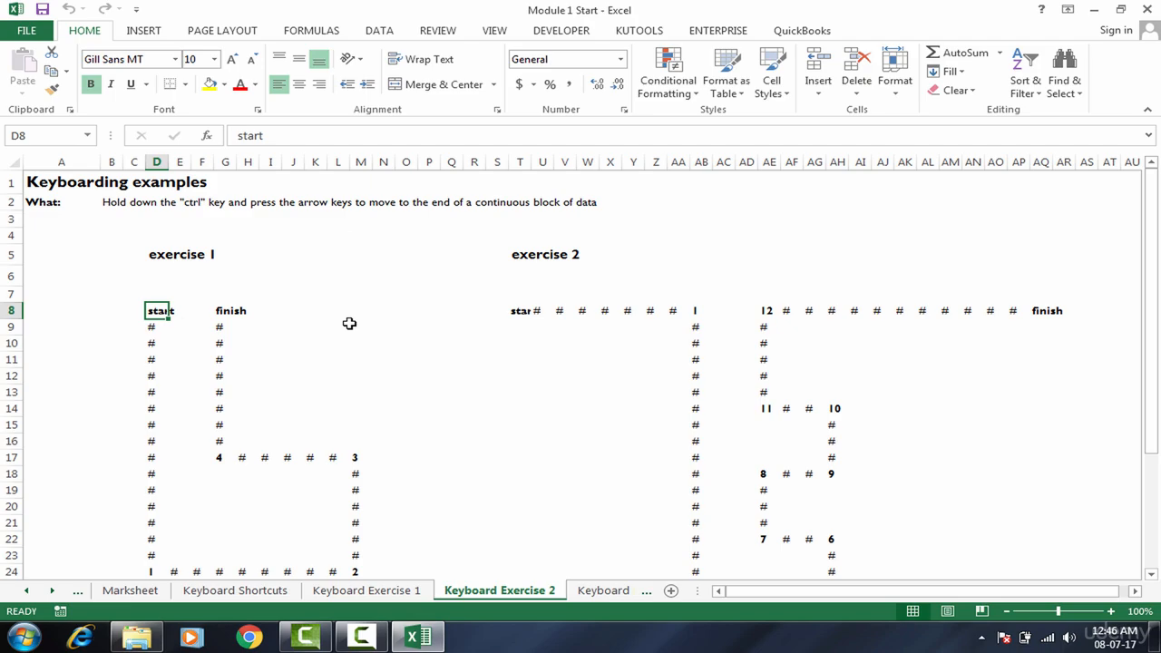
- Jump along the exercise 1 path from D8 through points 1, 2, 3 and 4 to the finish cell G8
key(ctrl+Down)
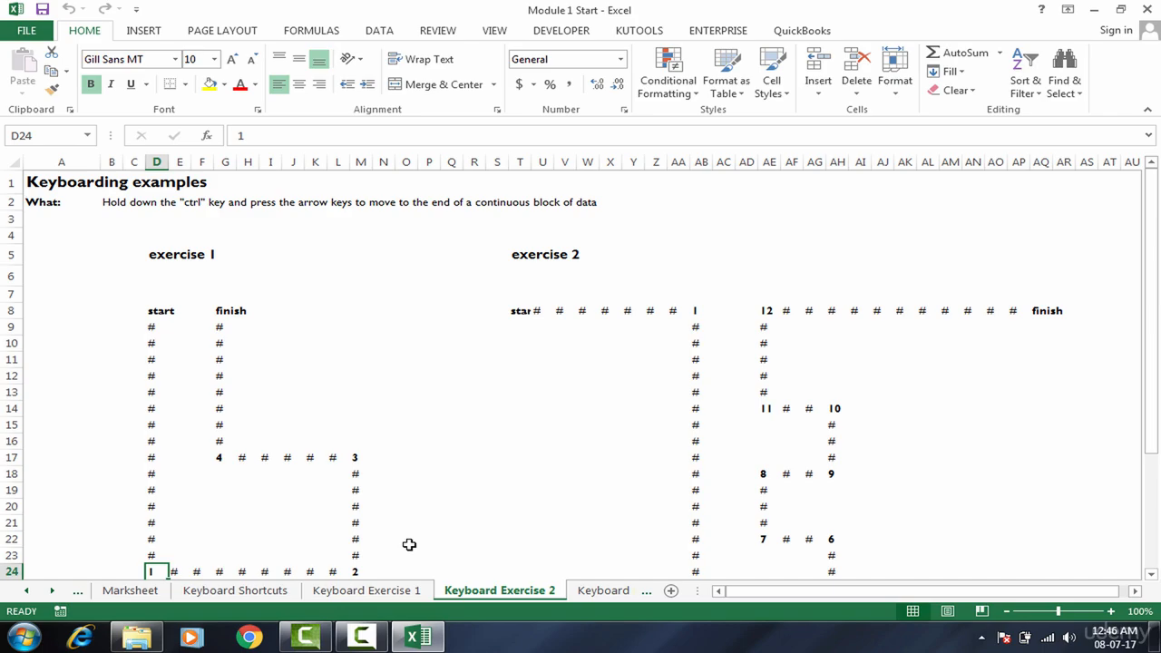
key(ctrl+Right)
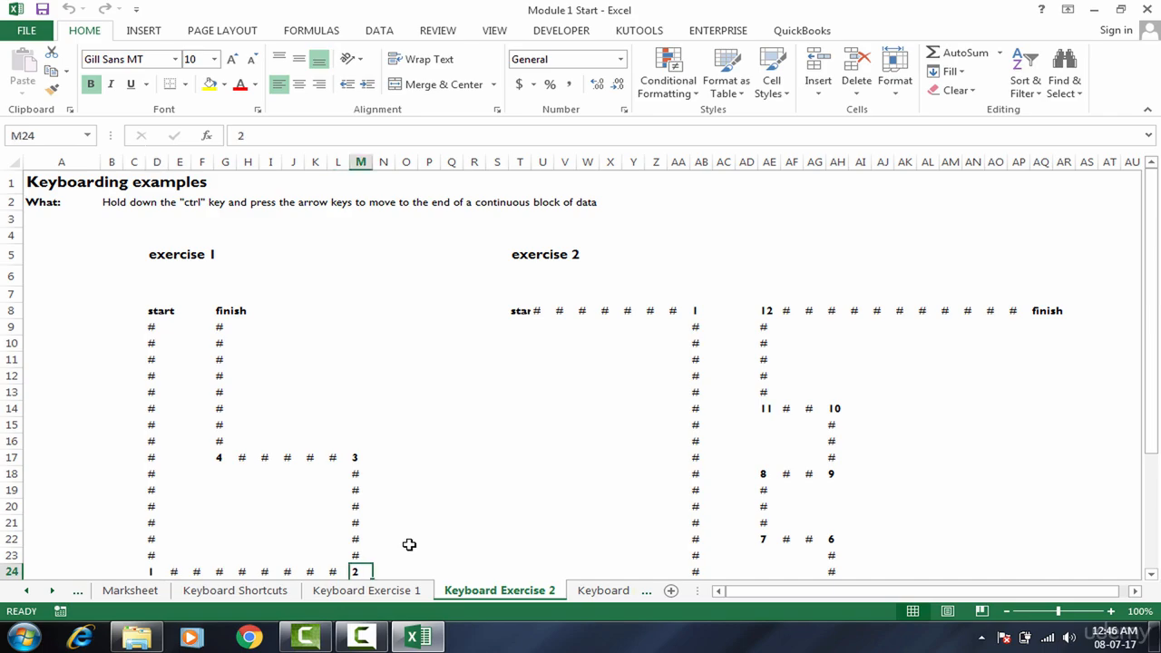
key(ctrl+Up)
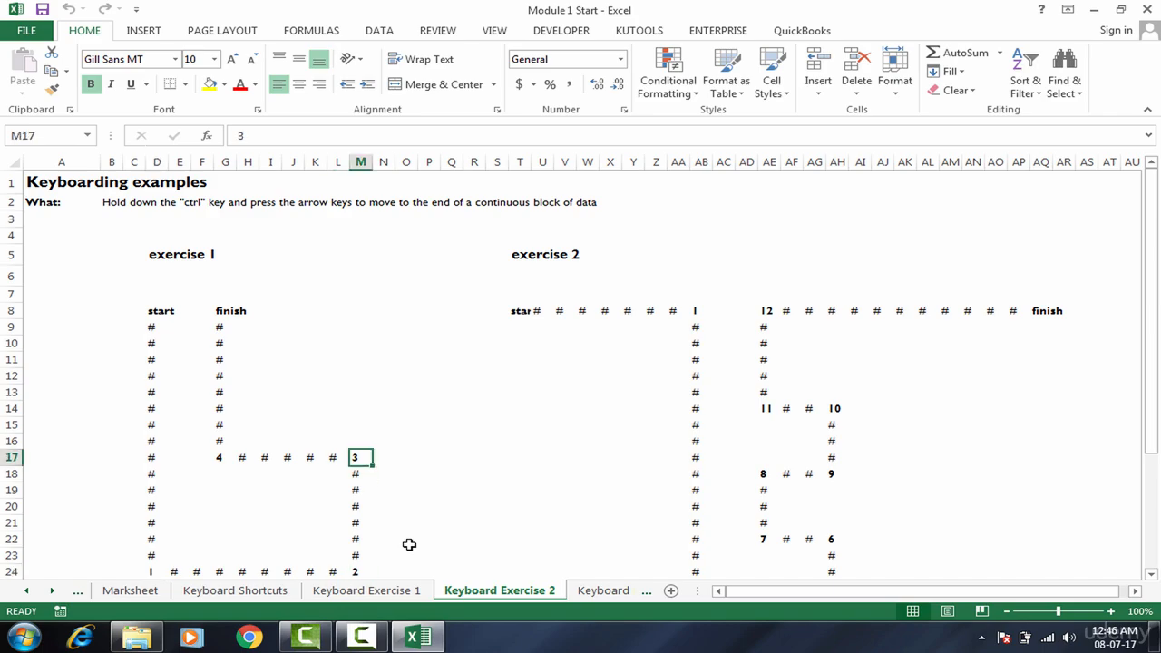
key(ctrl+Left)
key(ctrl+Up)
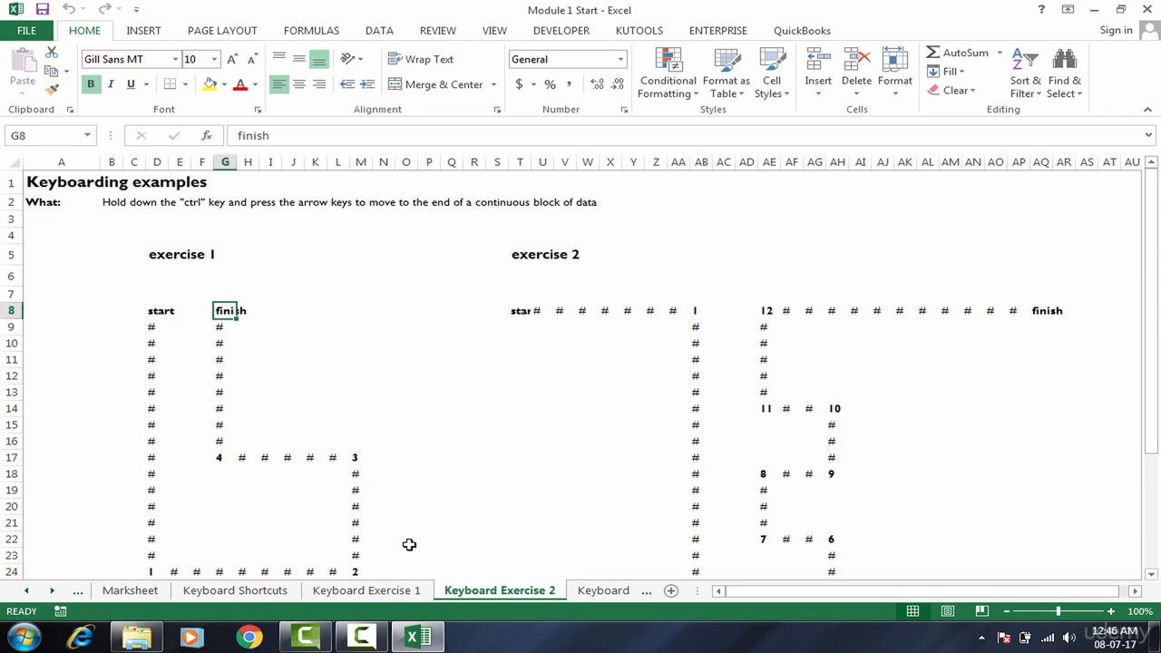
- Move cell by cell across row 8 from G8 to T8, the start cell of exercise 2
key(Right)
key(Right)
key(Right)
key(Right)
key(Right)
key(Right)
key(Right)
key(Right)
key(Right)
key(Right)
key(Right)
key(Right)
key(Right)
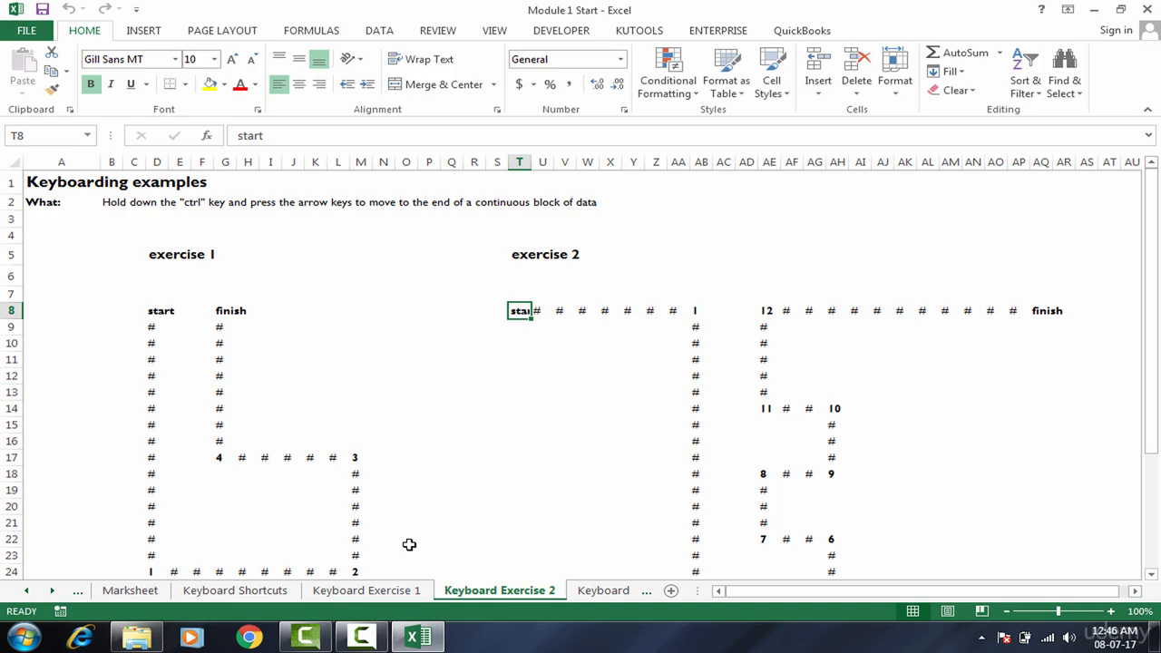
- Jump along the exercise 2 path from T8 through points 1 to 5, reaching point 6 in AH22
key(ctrl+Right)
key(ctrl+Down)
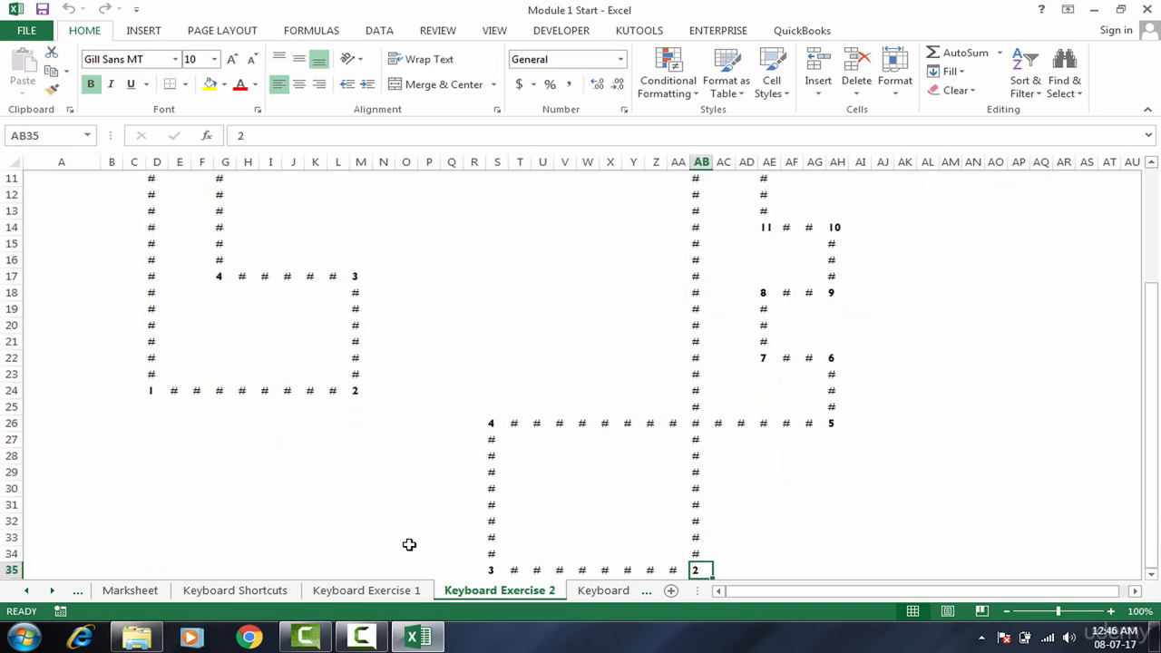
key(ctrl+Left)
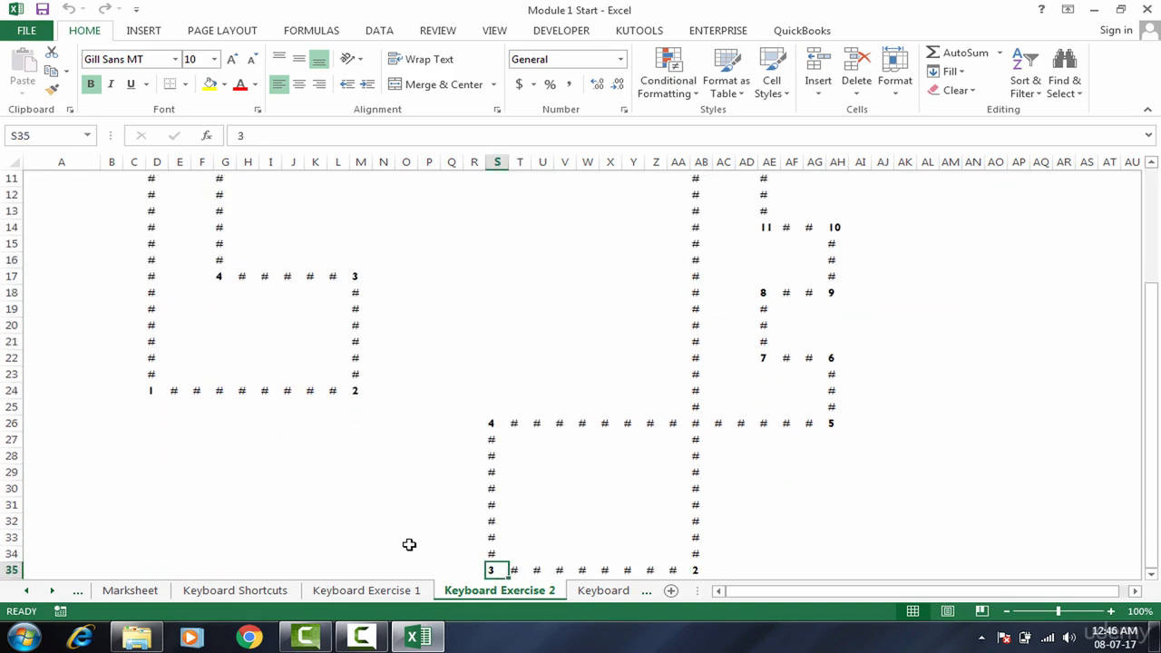
key(ctrl+Up)
key(ctrl+Right)
key(ctrl+Up)
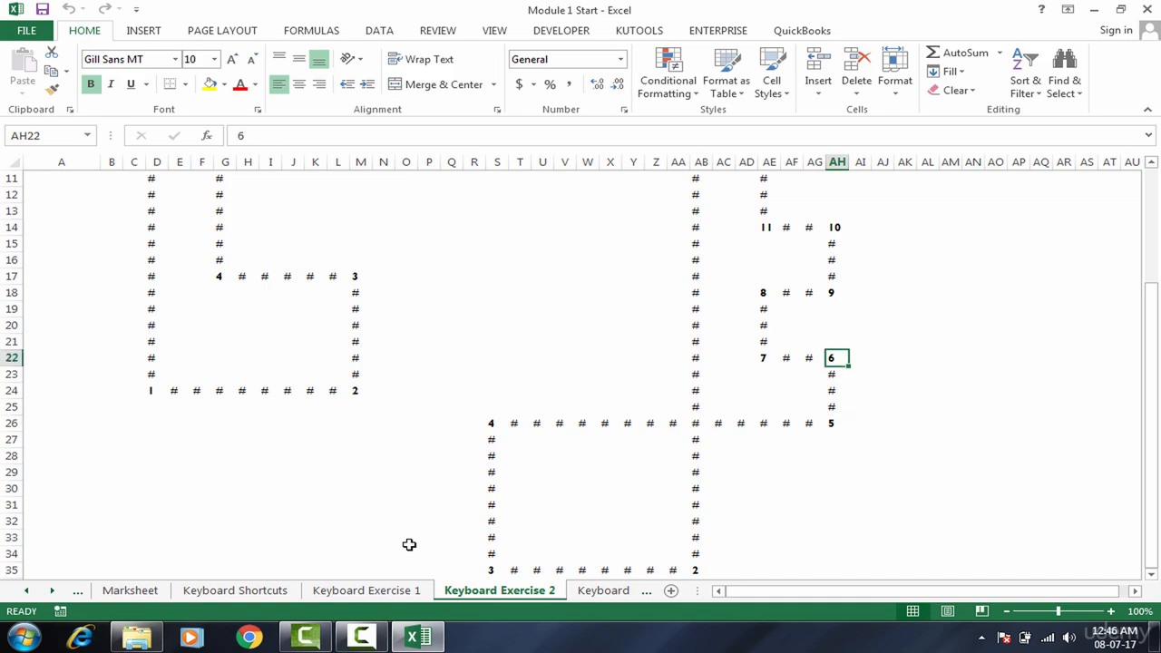
- Continue jumping along the exercise 2 path through points 7 to 12 to the finish cell AQ8
key(ctrl+Left)
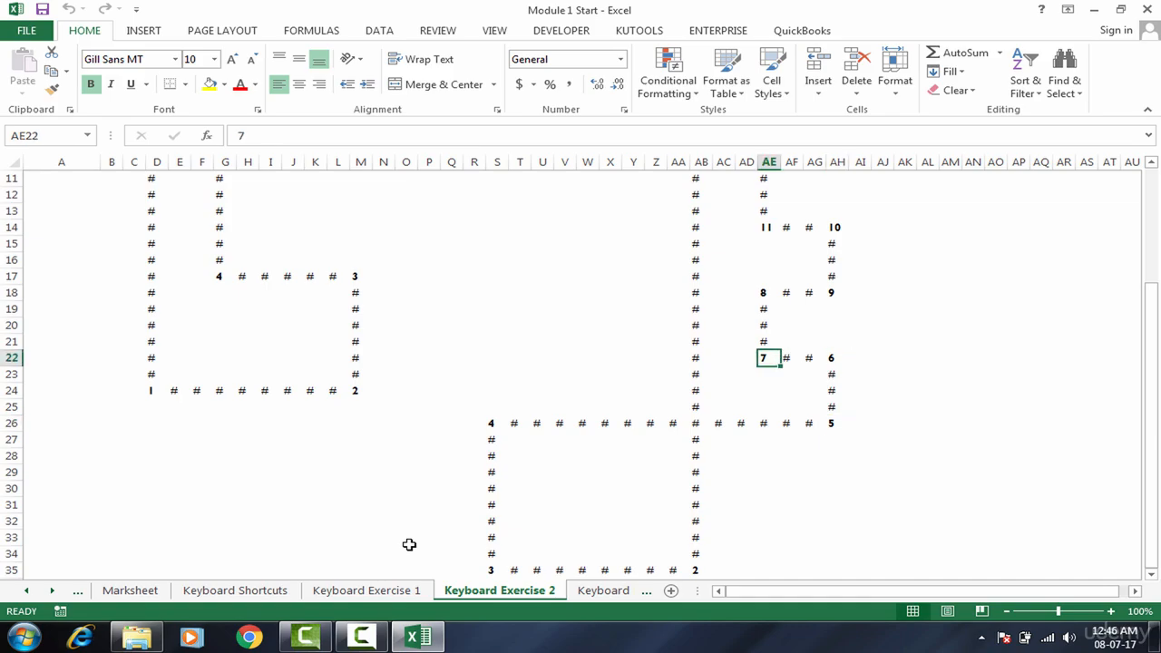
key(ctrl+Up)
key(ctrl+Right)
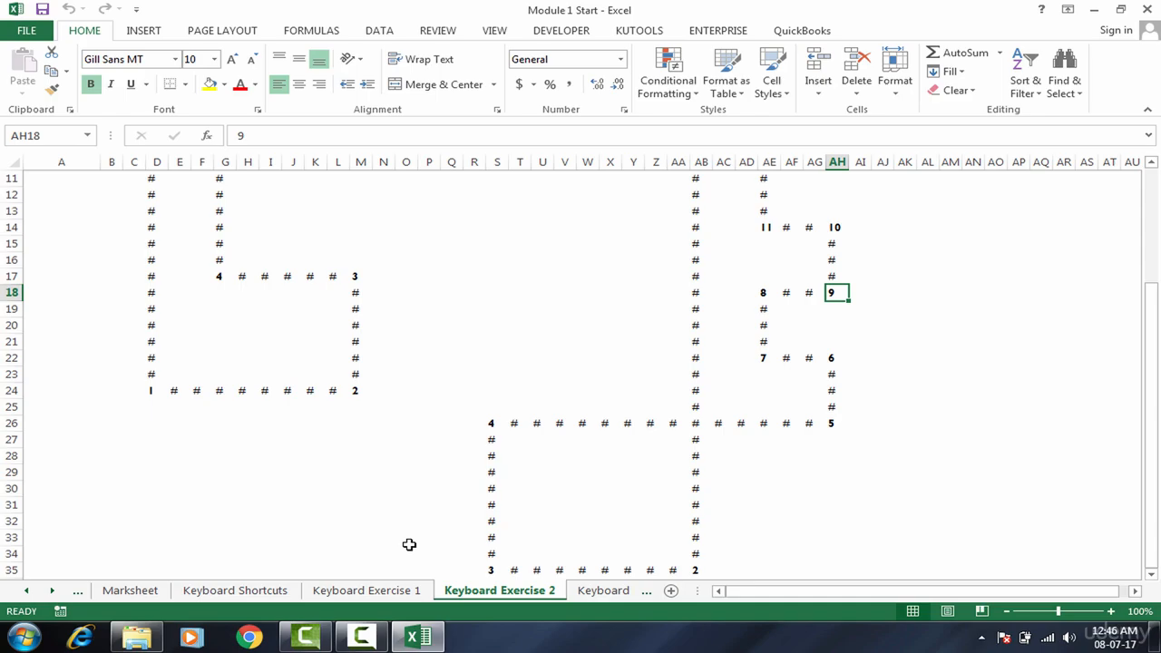
key(ctrl+Up)
key(ctrl+Left)
key(ctrl+Up)
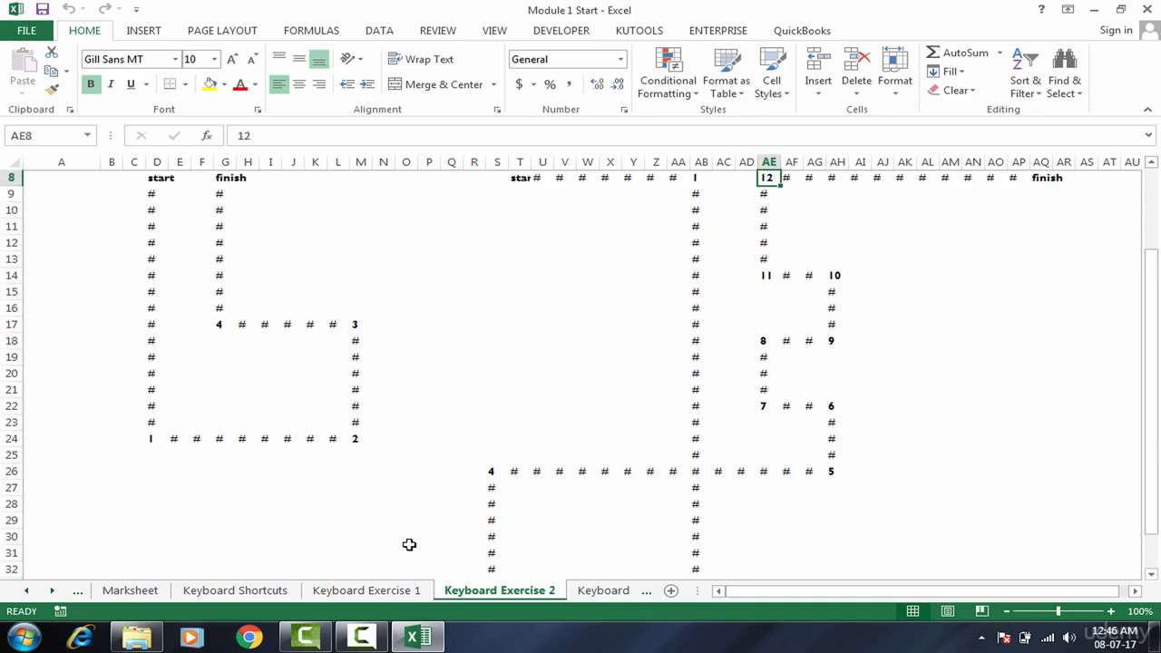
key(ctrl+Right)
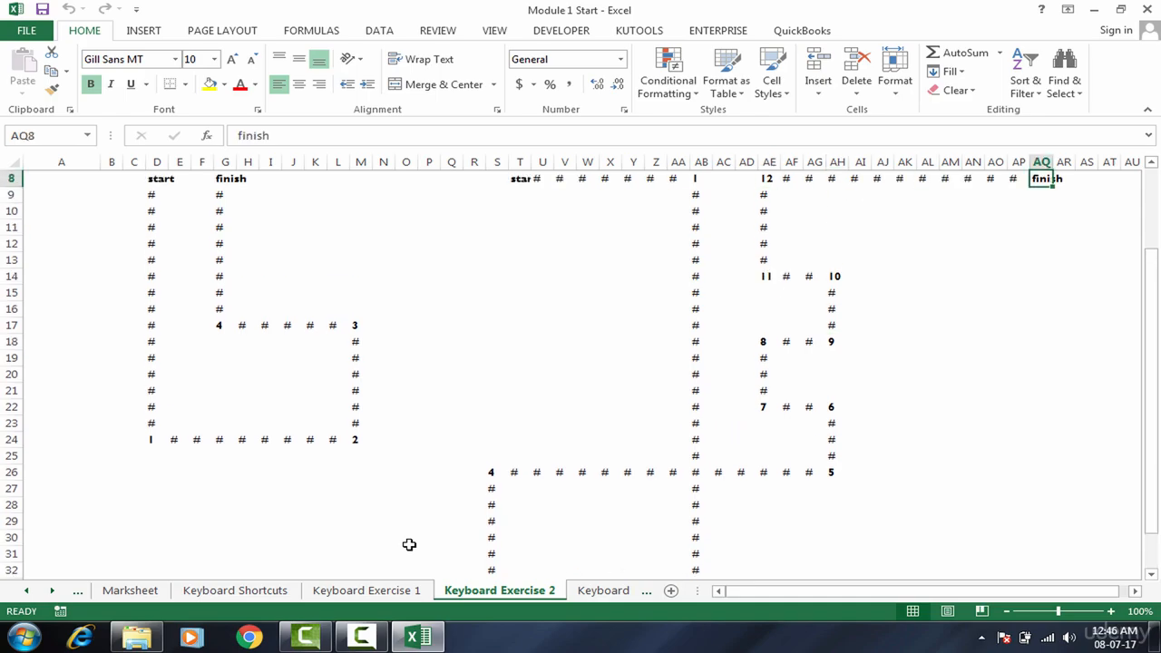
- Move up from AQ8 to row 5, across to column A and up to the What: label in A2
key(Up)
key(Up)
key(Up)
key(Left)
key(Left)
key(Left)
key(Left)
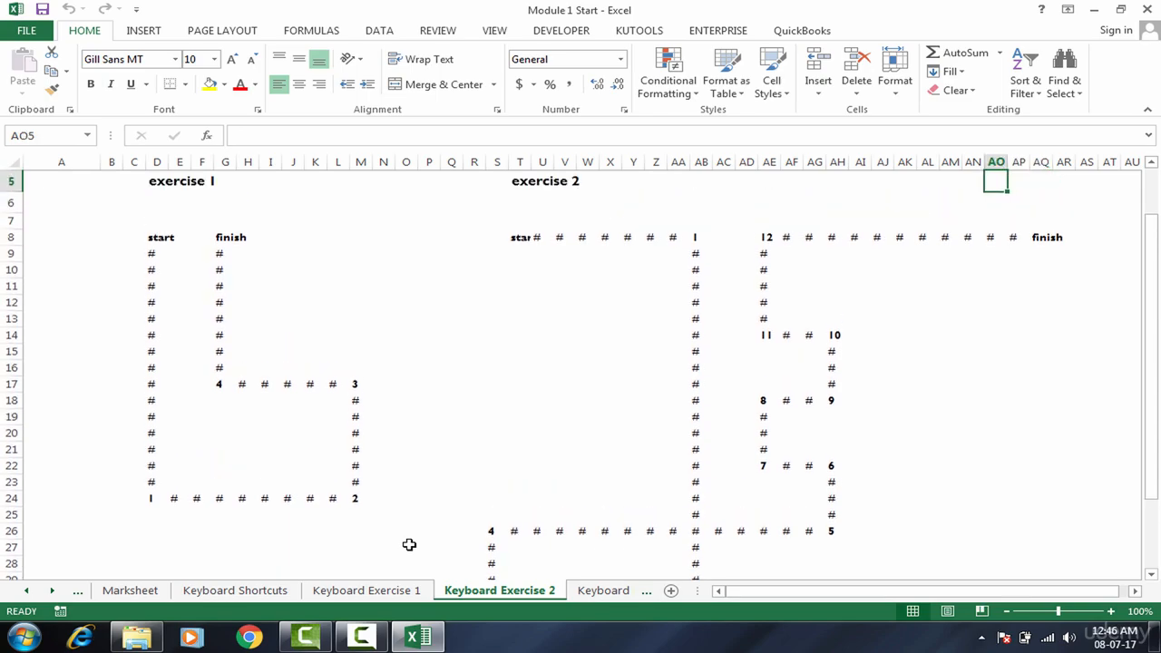
key(Left)
key(Left)
key(Left)
key(Left)
key(Left)
key(Left)
key(Left)
key(Left)
key(Left)
key(Left)
key(Left)
key(Left)
key(Left)
key(Left)
key(Left)
key(Left)
key(Left)
key(Left)
key(Left)
key(Left)
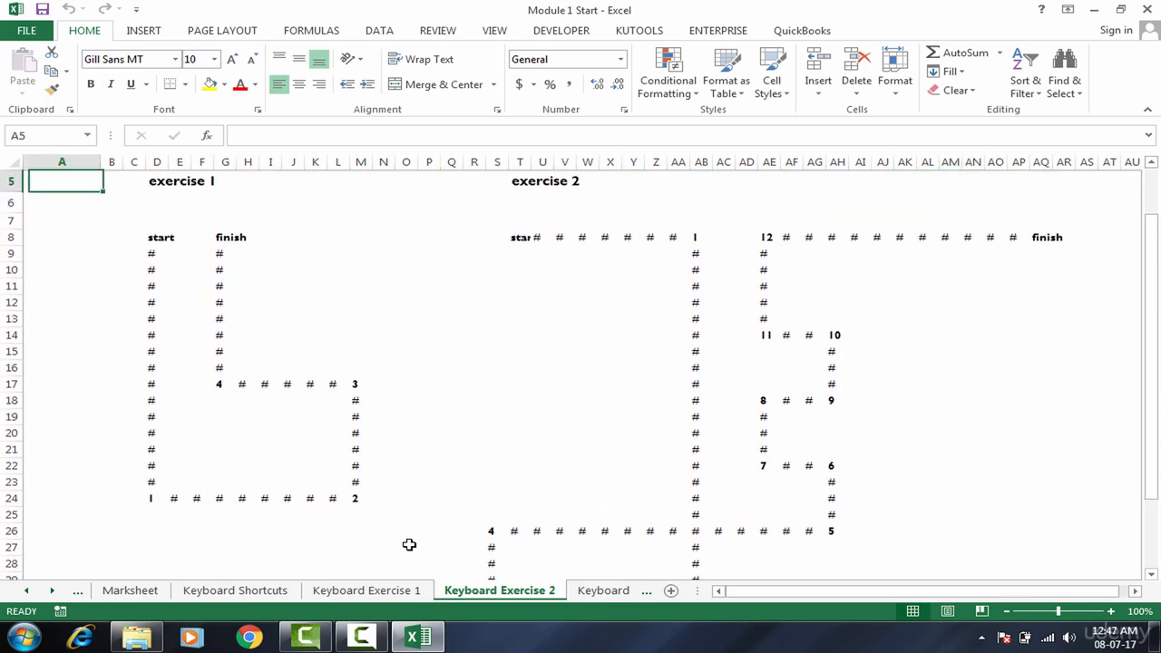
key(Up)
key(Up)
key(Up)
key(Up)
key(Down)
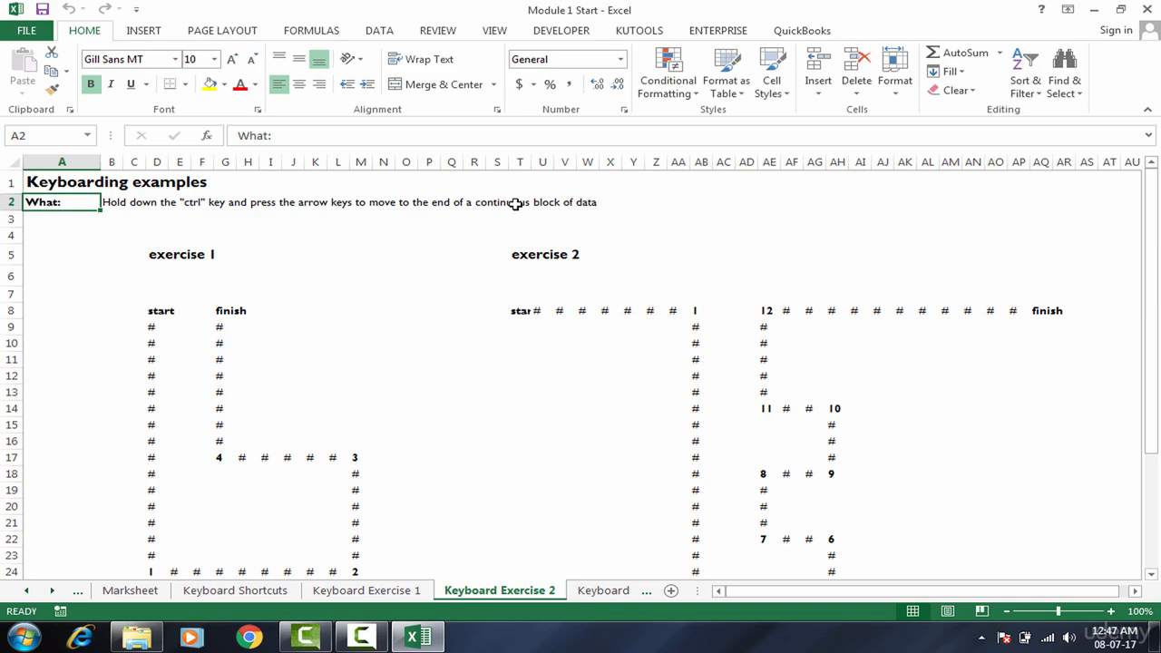
- Return to the Keyboard Exercise 1 sheet and select cells around the gap in column F, ending on F16, the upper block's last cell
click(361, 591)
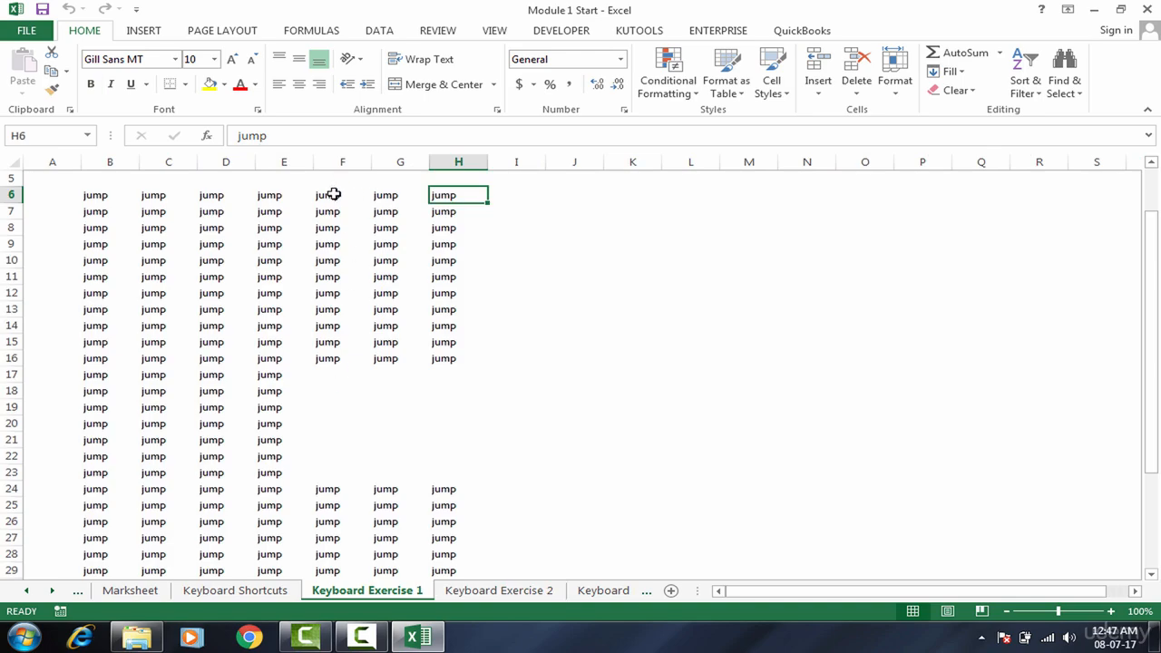
click(331, 368)
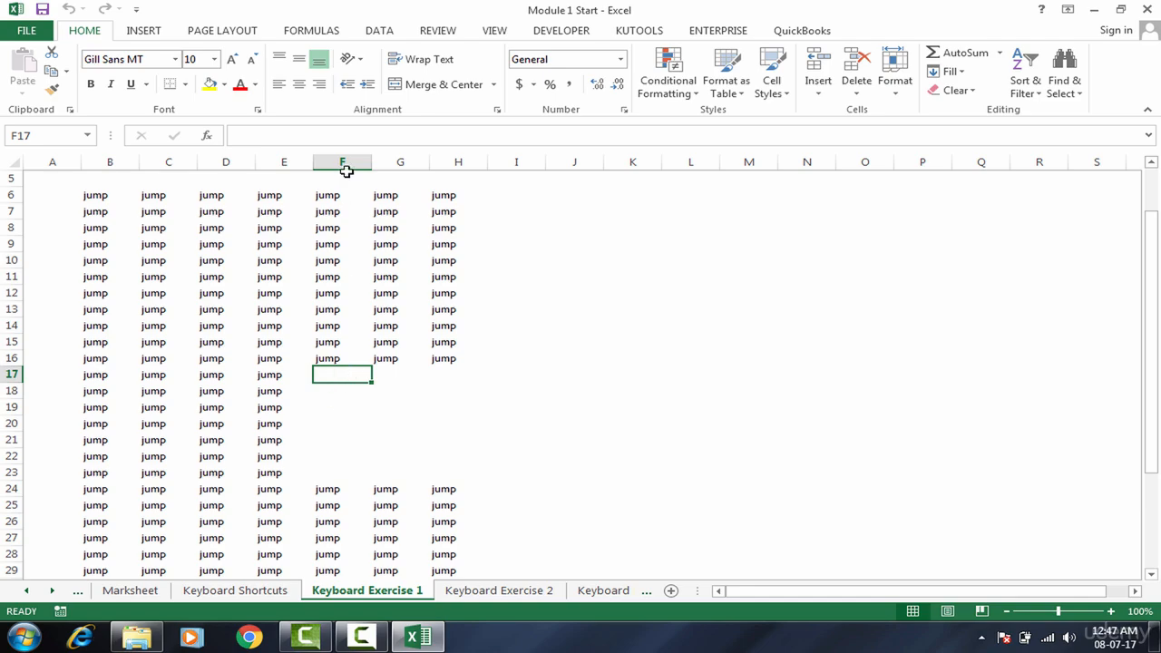
drag(338, 195, 332, 414)
click(344, 312)
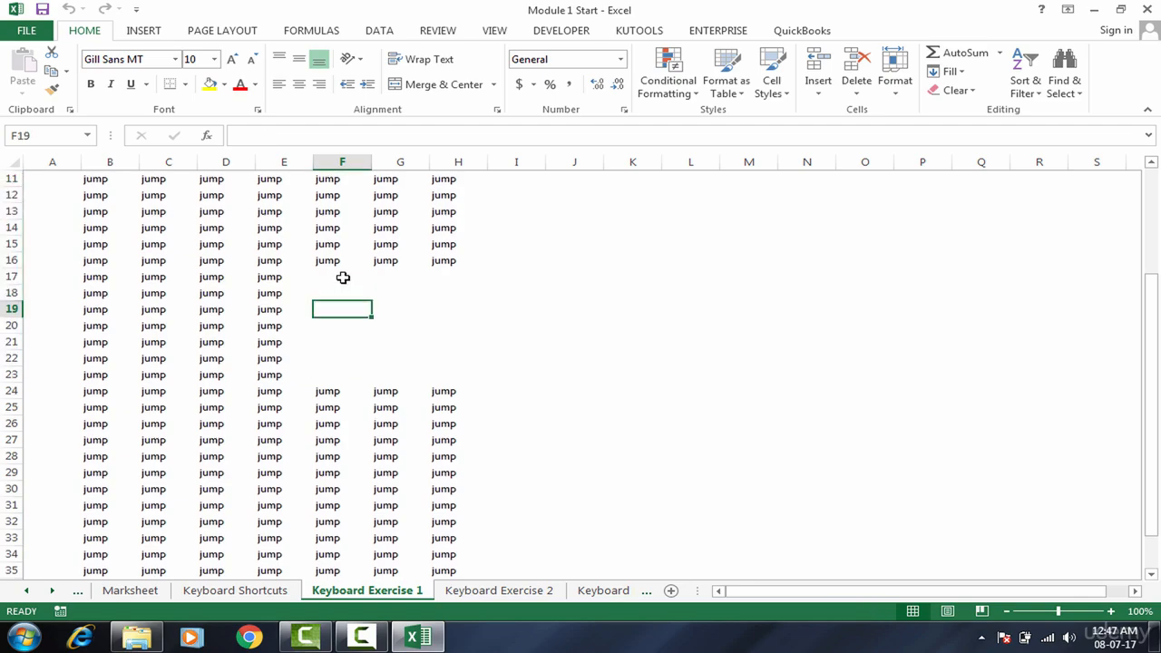
click(343, 277)
click(342, 245)
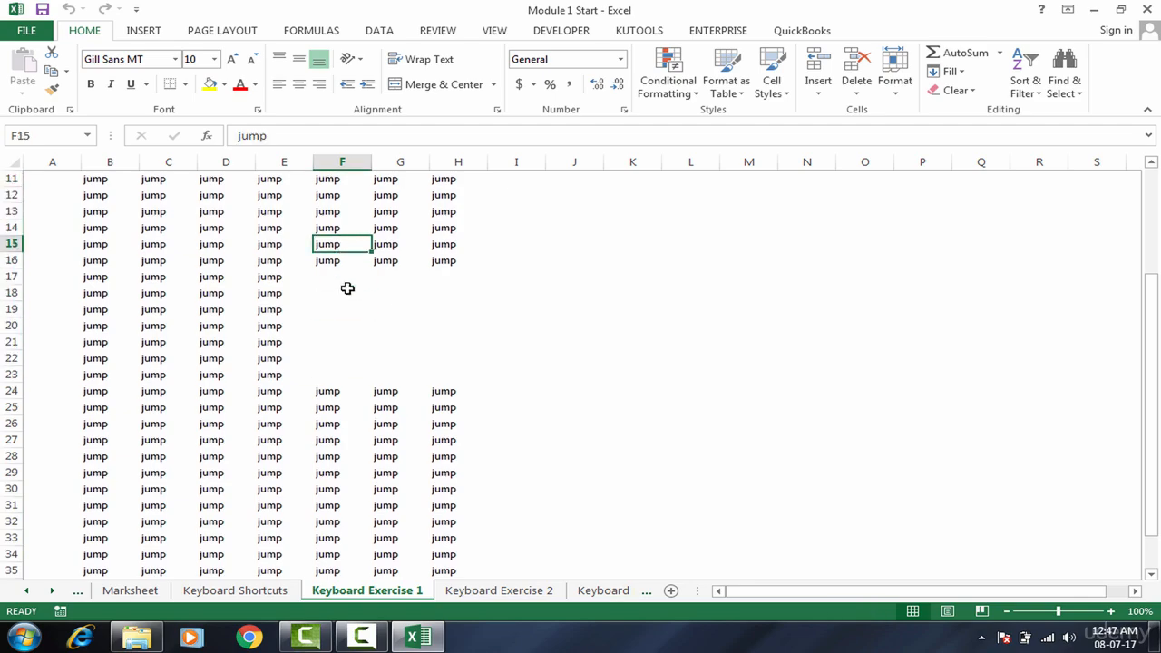
click(340, 262)
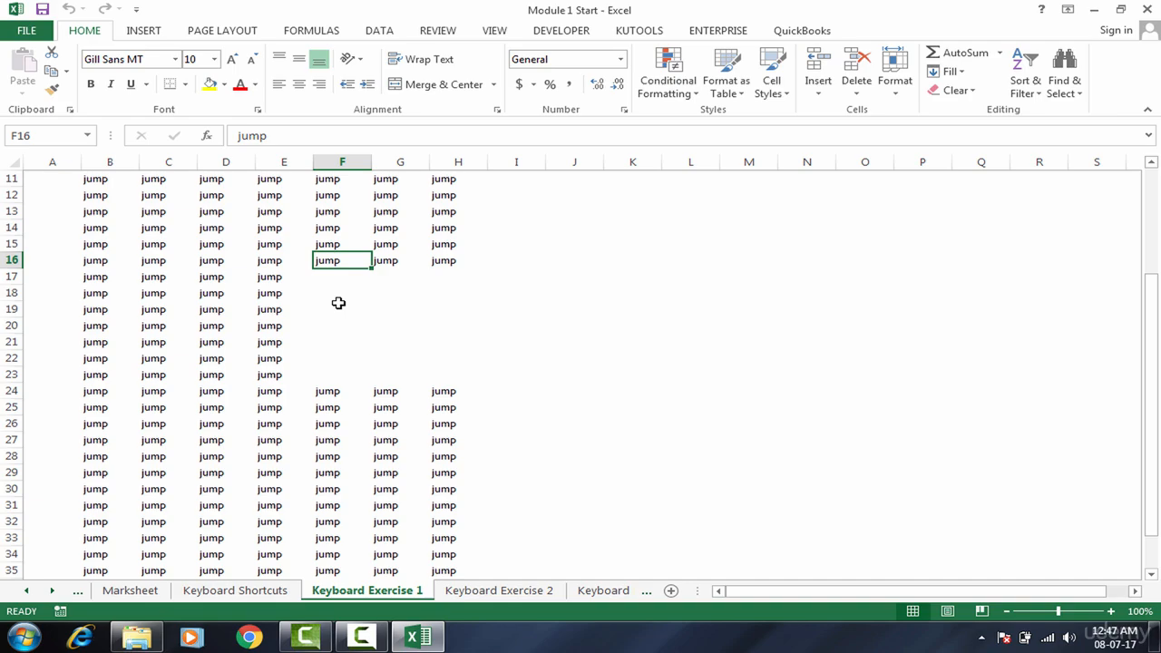
- Move one cell at a time up column F from F16 to F4, above the jump data
key(Up)
key(Up)
key(Up)
key(Up)
key(Up)
key(Up)
key(Up)
key(Up)
key(Up)
key(Up)
key(Up)
key(Up)
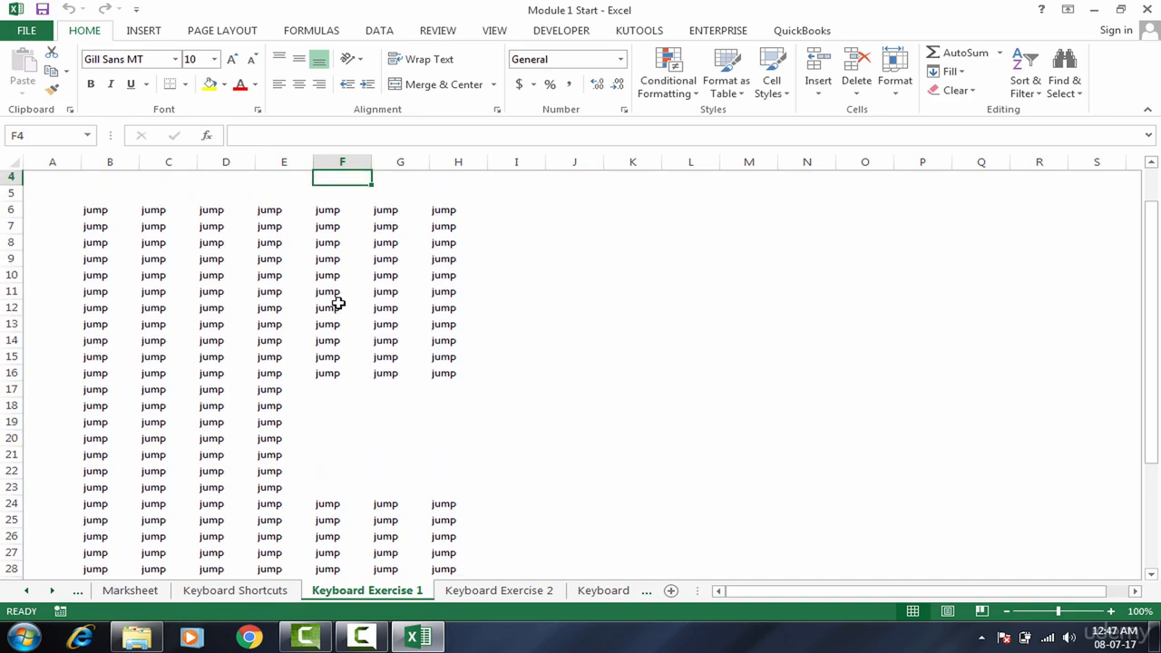
- Go to F6, the first jump cell in column F, and extend the selection down across the gap to F38
key(ctrl+Down)
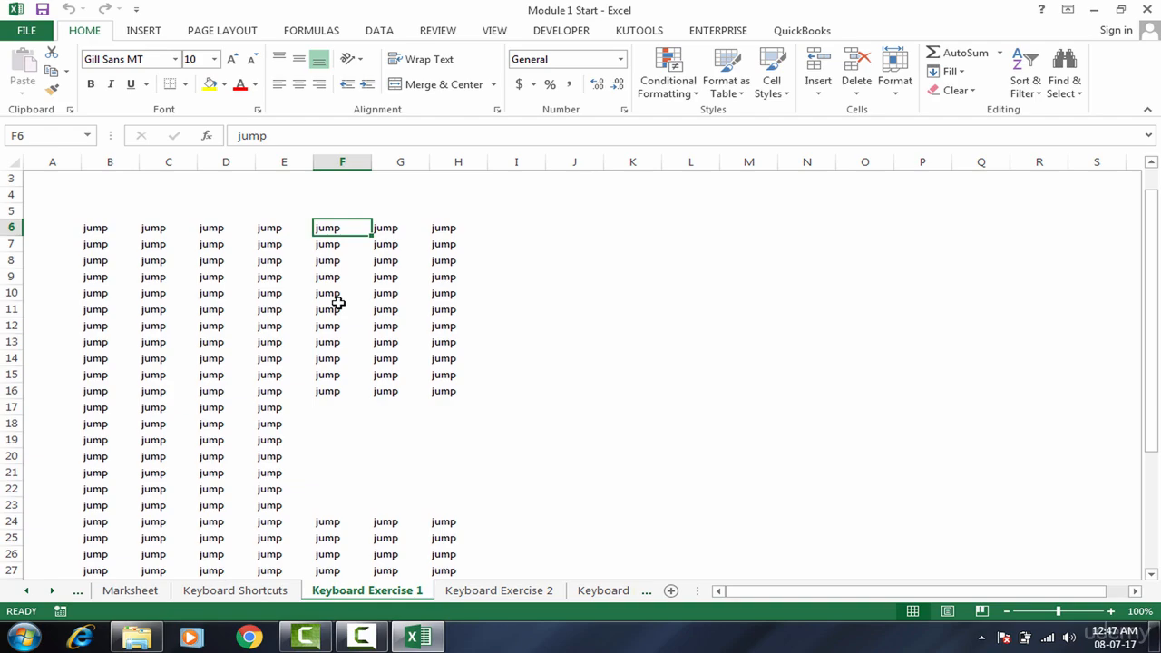
key(ctrl+shift+Down)
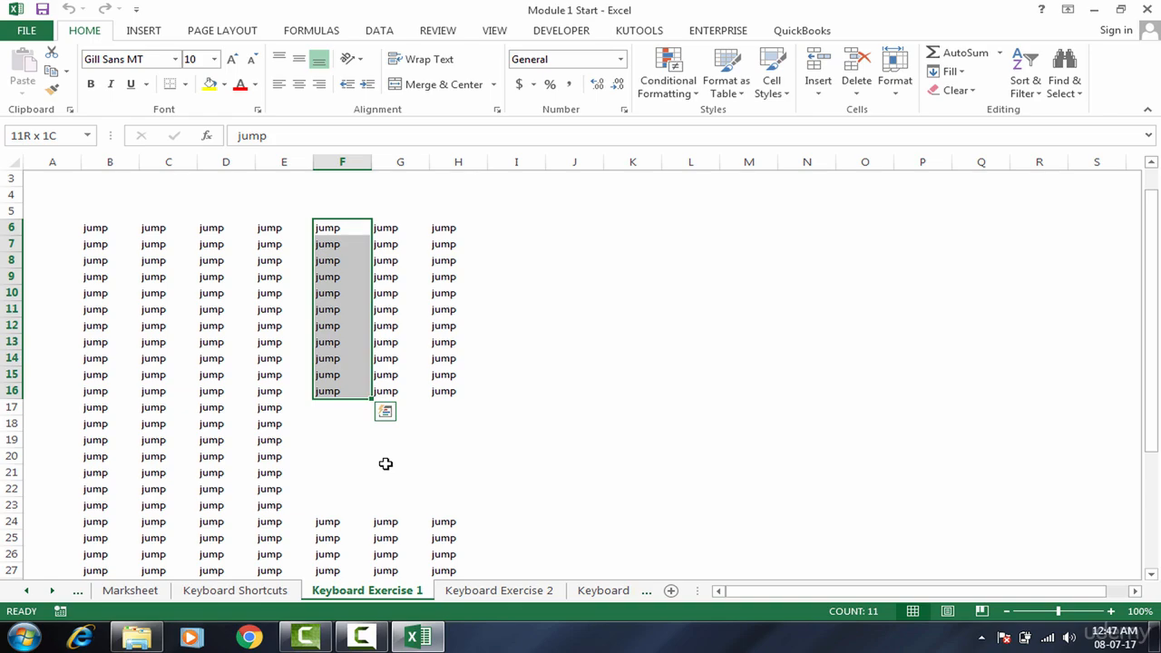
key(ctrl+shift+Down)
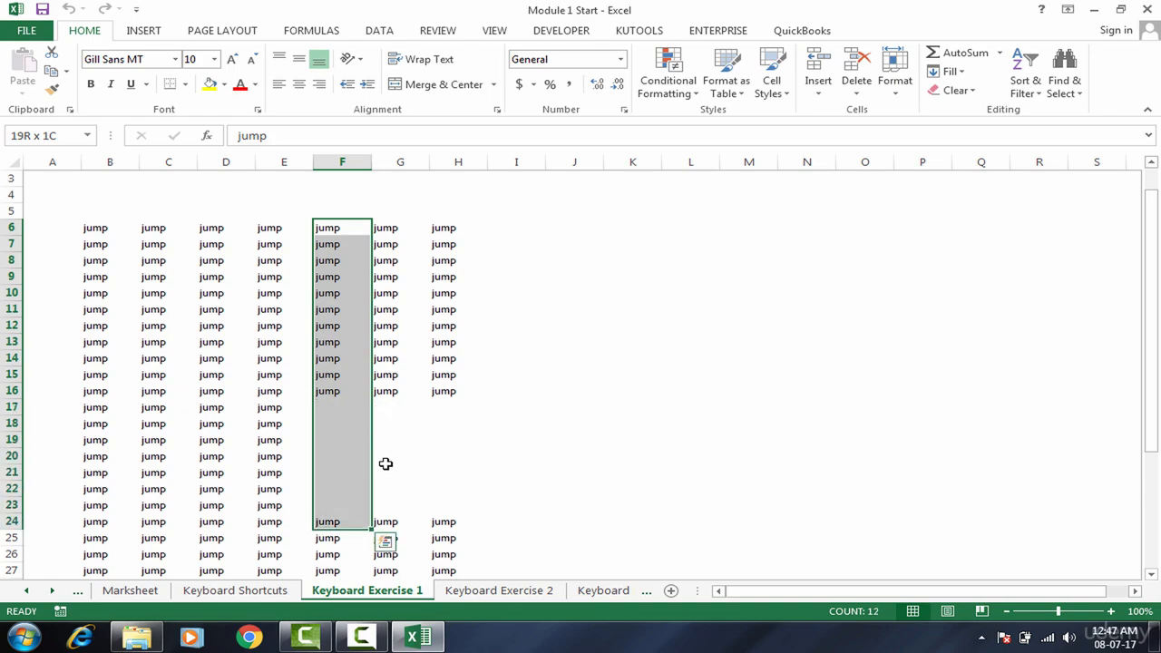
key(ctrl+shift+Down)
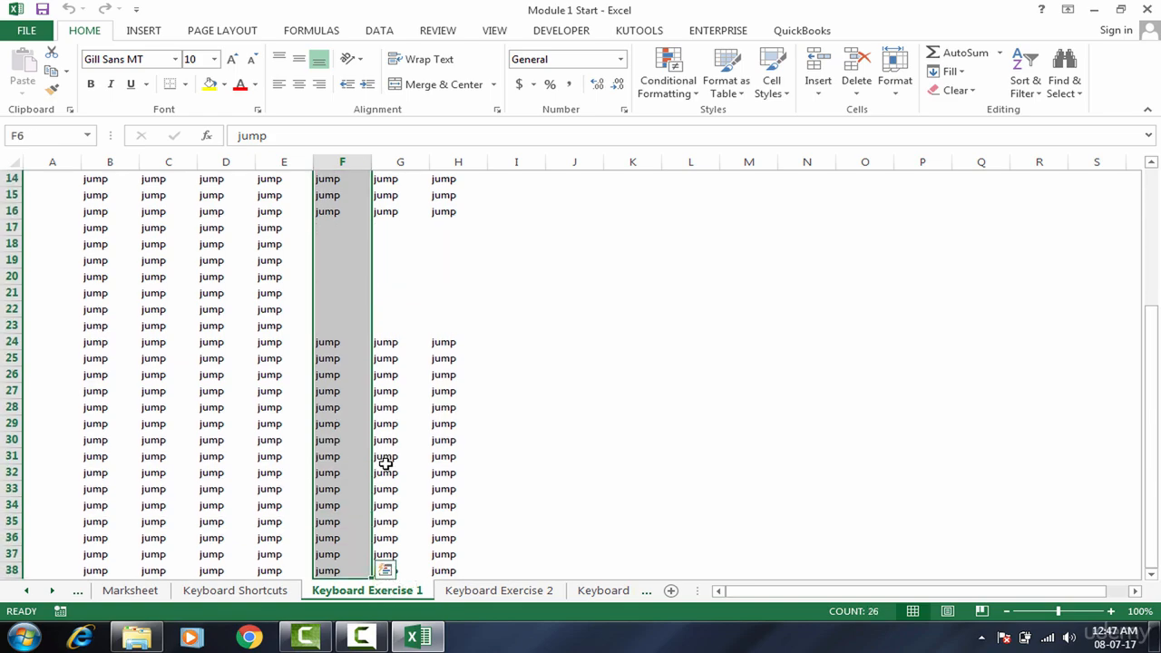
- Replace all blank cells in the selected column F range with "not available" using Find and Replace
key(ctrl+f)
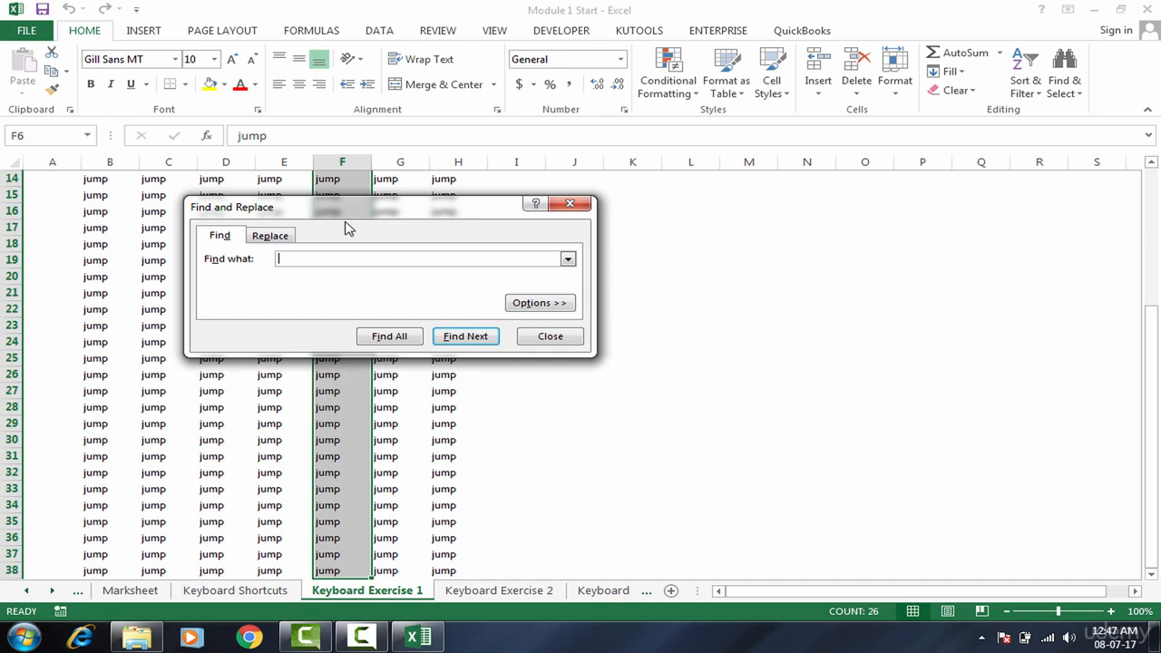
drag(352, 218, 612, 186)
click(542, 206)
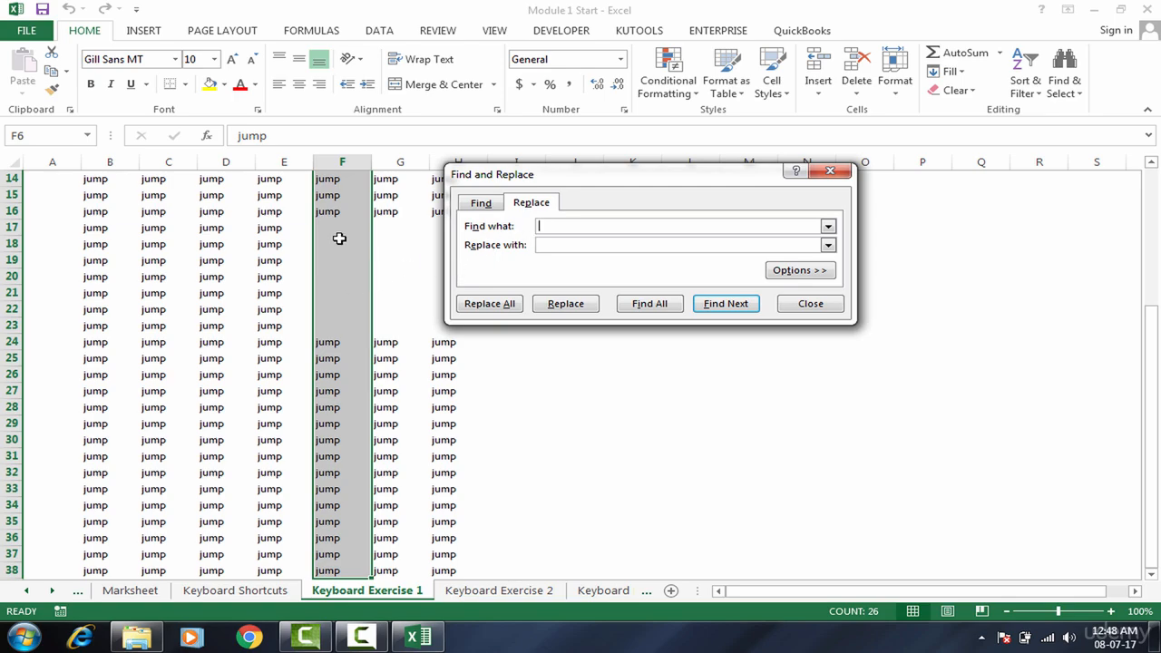
click(482, 207)
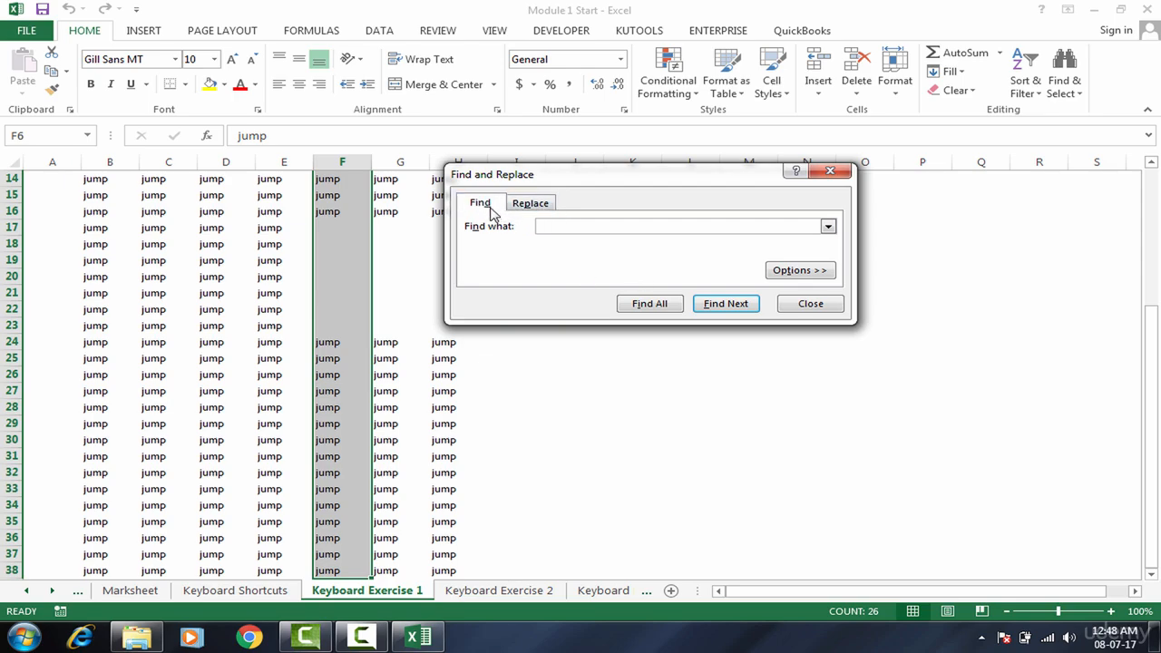
click(532, 205)
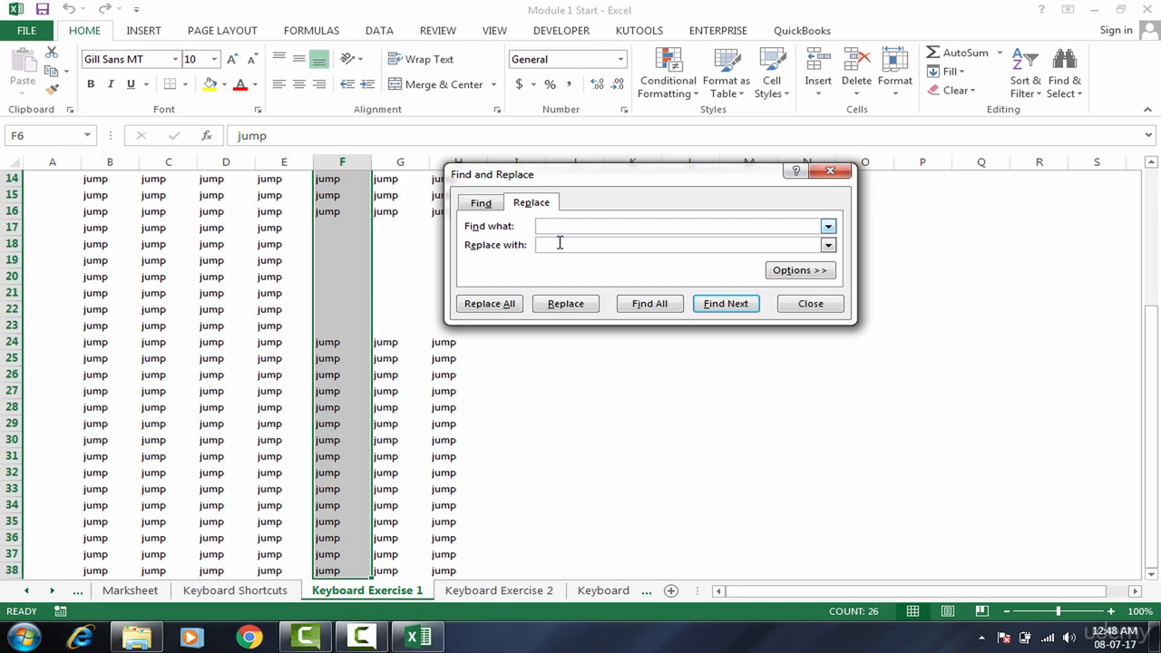
click(550, 244)
click(495, 305)
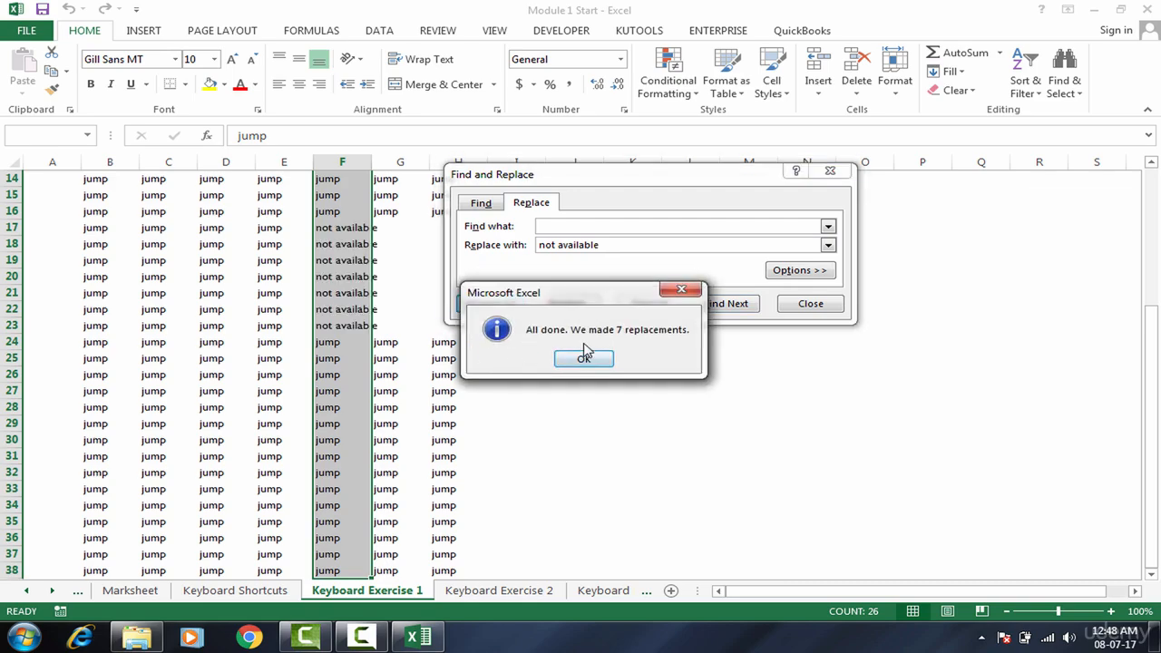
click(589, 358)
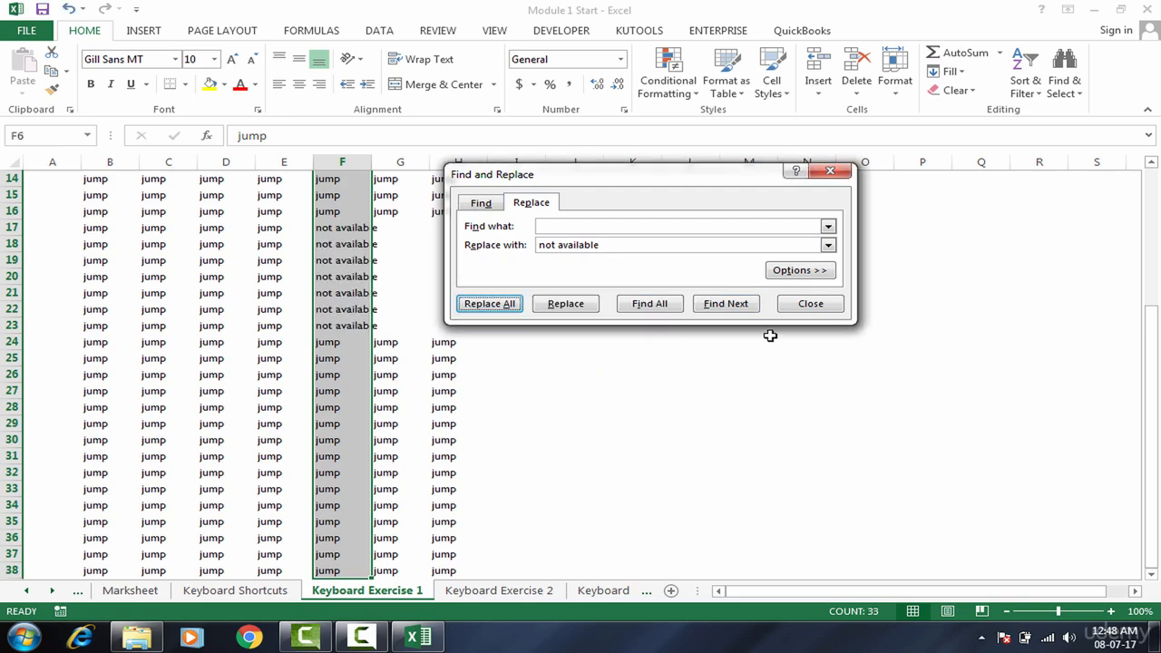
click(810, 305)
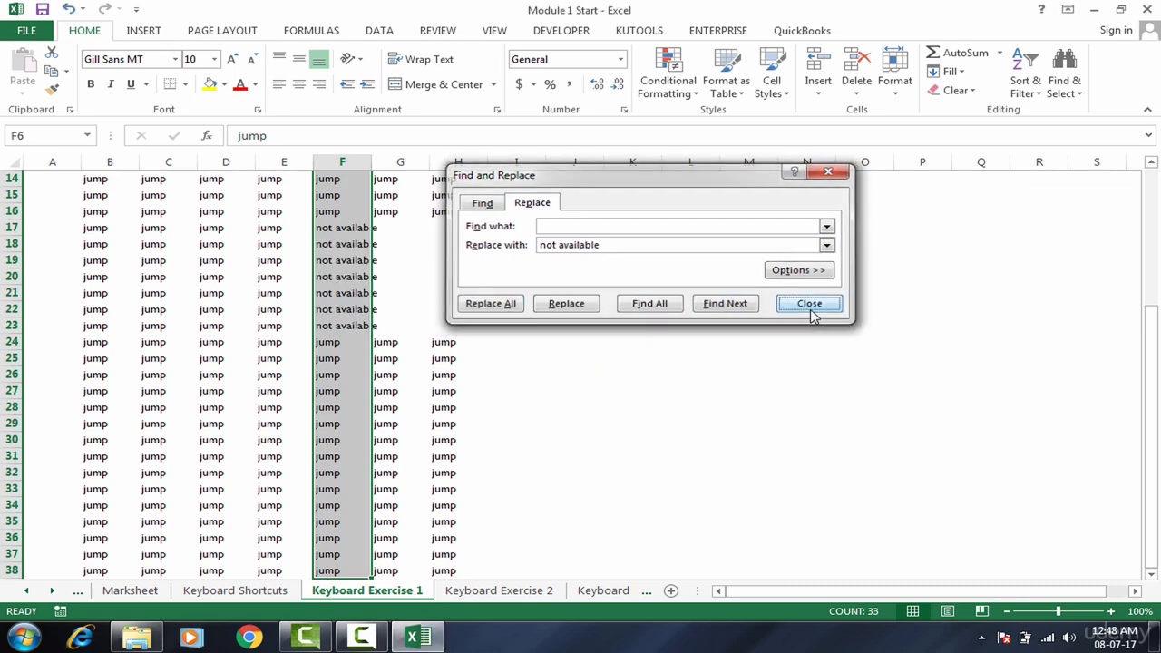
- Review the filled cells in column F, moving up from the gap and selecting F11:F33
click(352, 245)
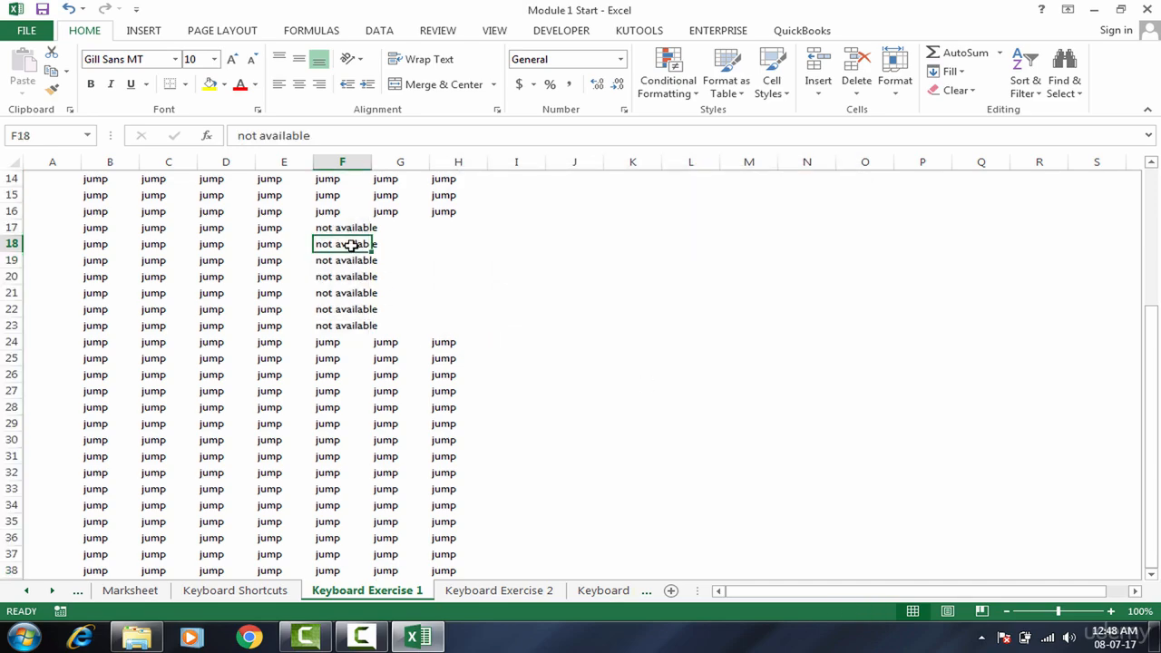
click(350, 194)
key(Up)
key(Up)
key(Up)
key(Up)
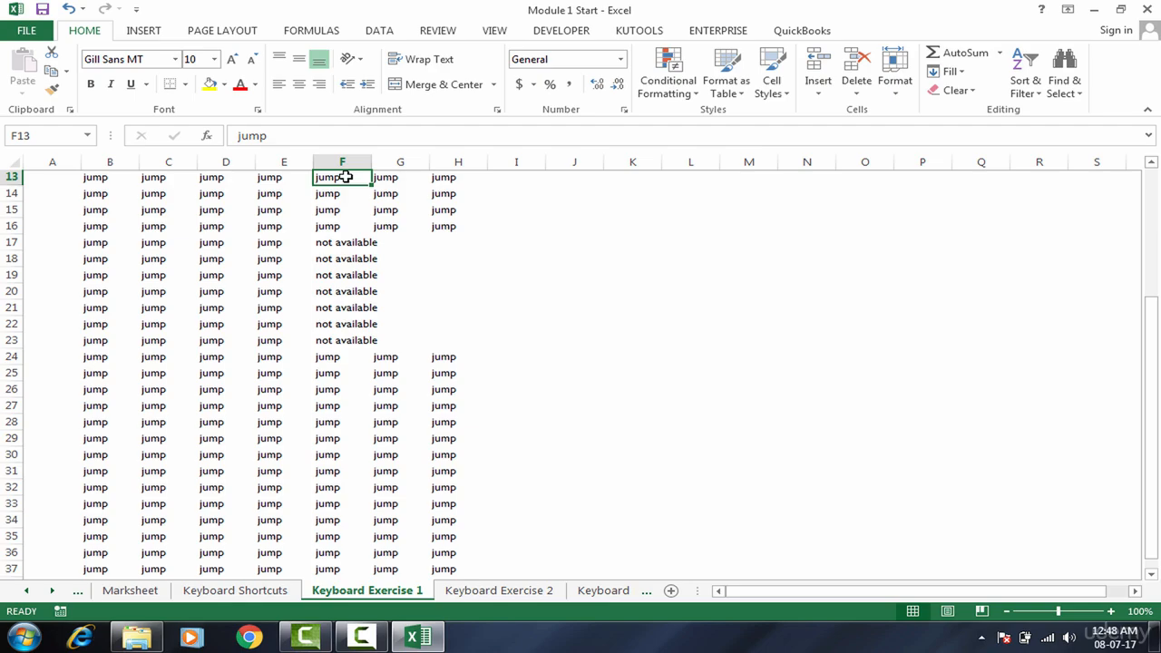
drag(342, 178, 341, 538)
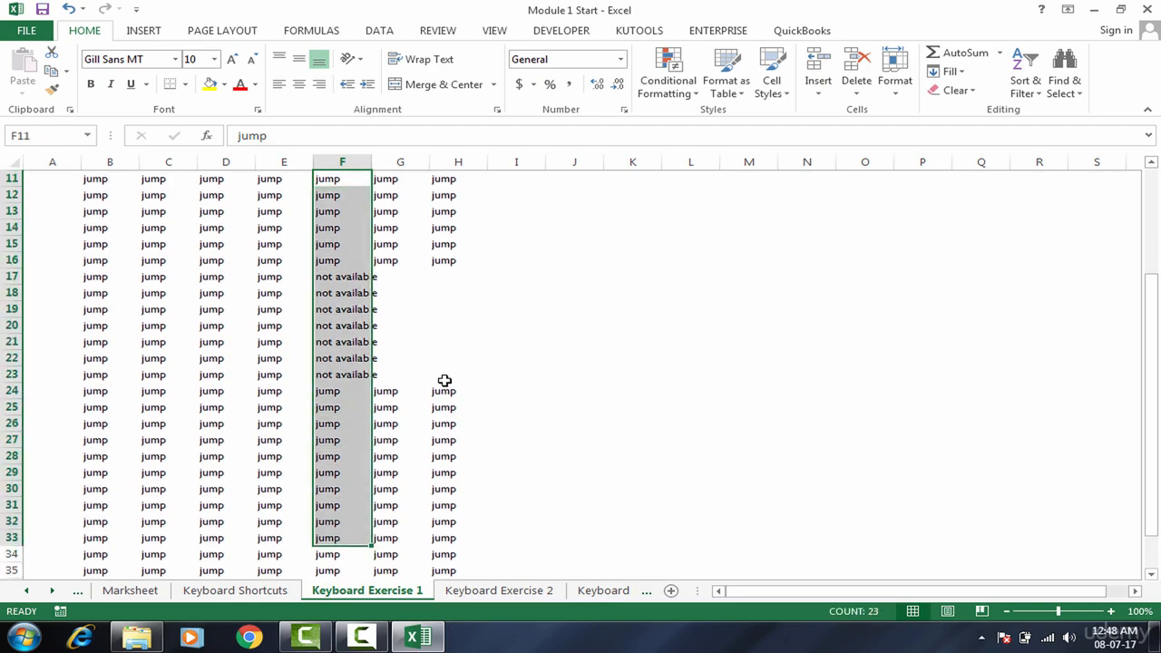
- Inspect how the "not available" text in F17 and below sits against the empty cells beside it
click(391, 308)
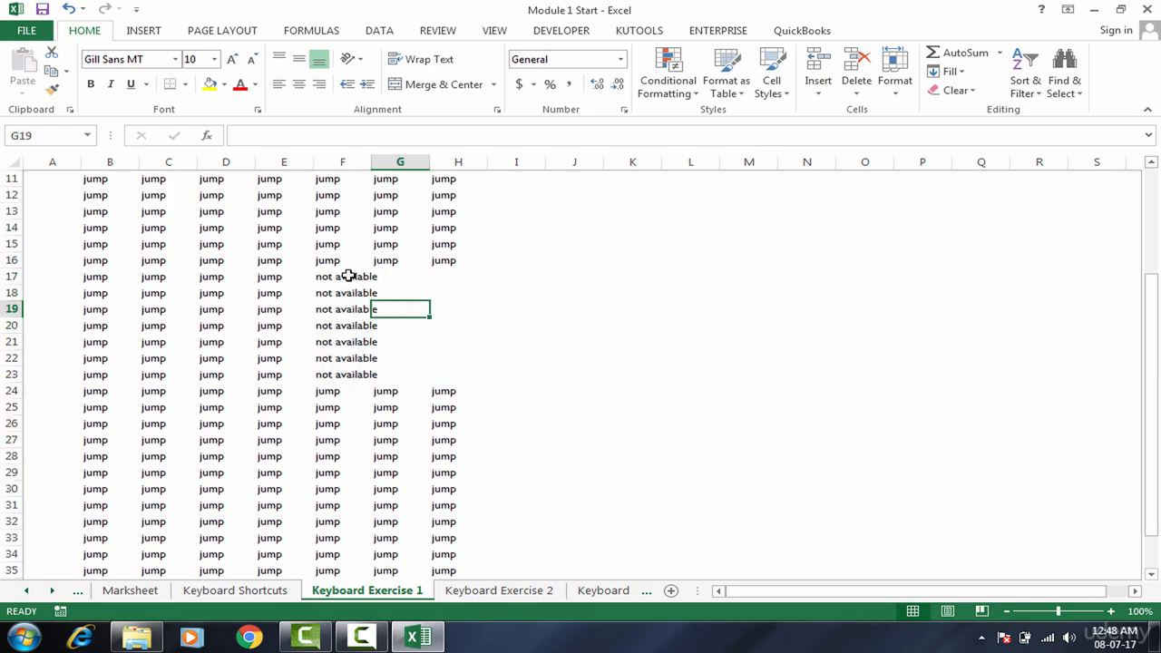
click(348, 276)
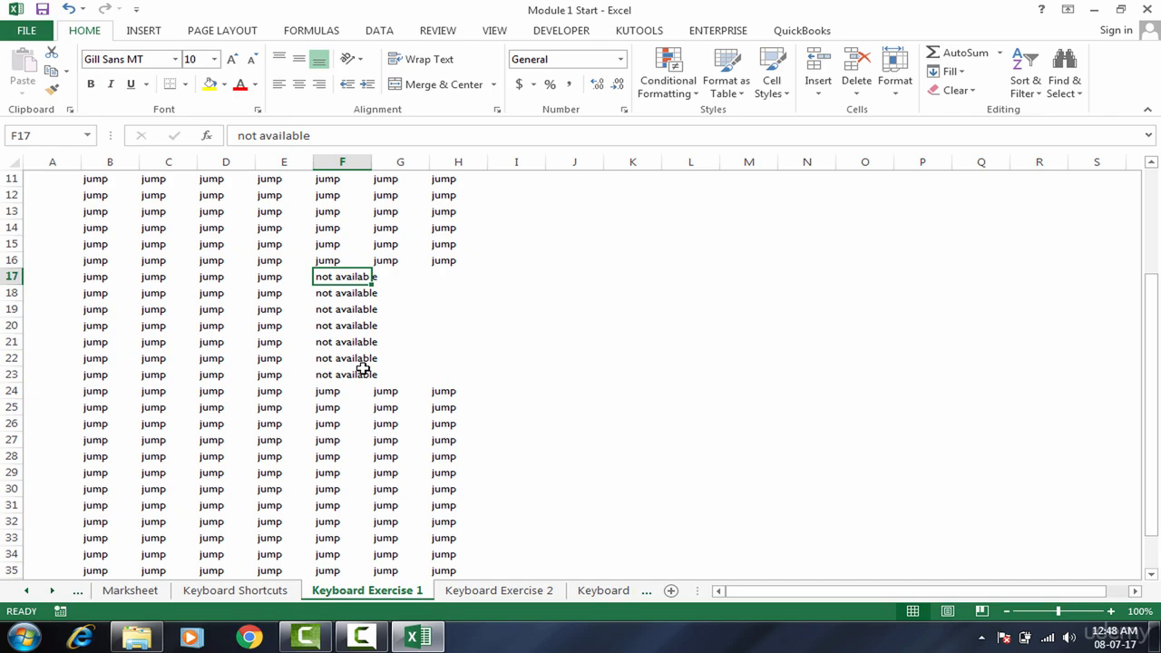
click(409, 292)
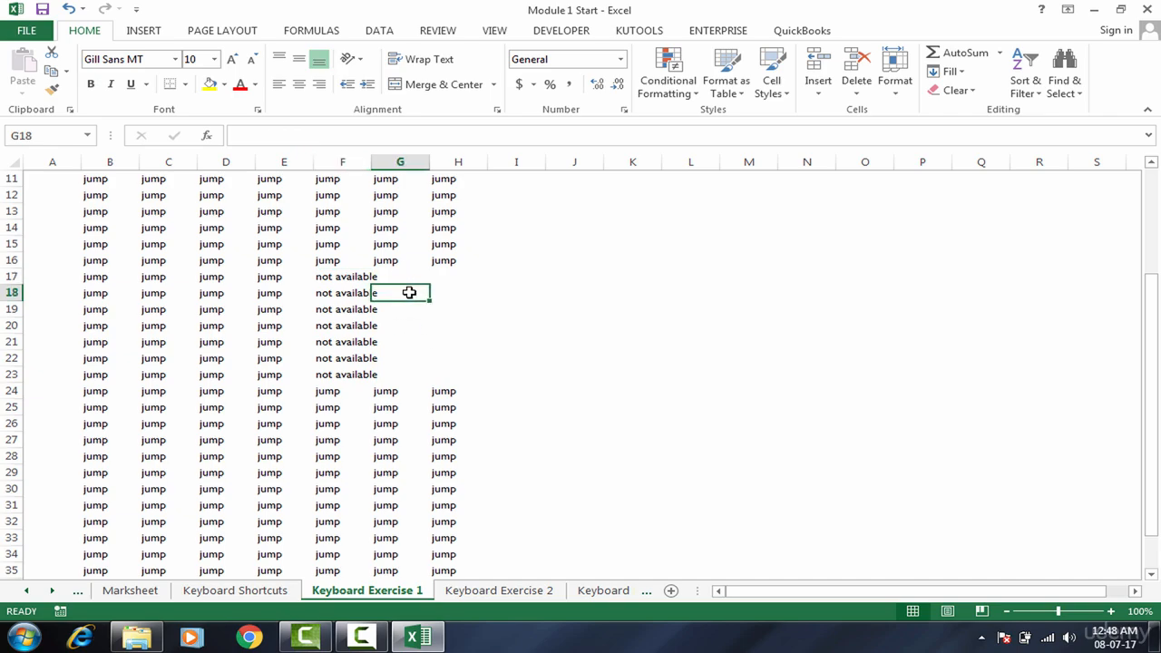
click(561, 264)
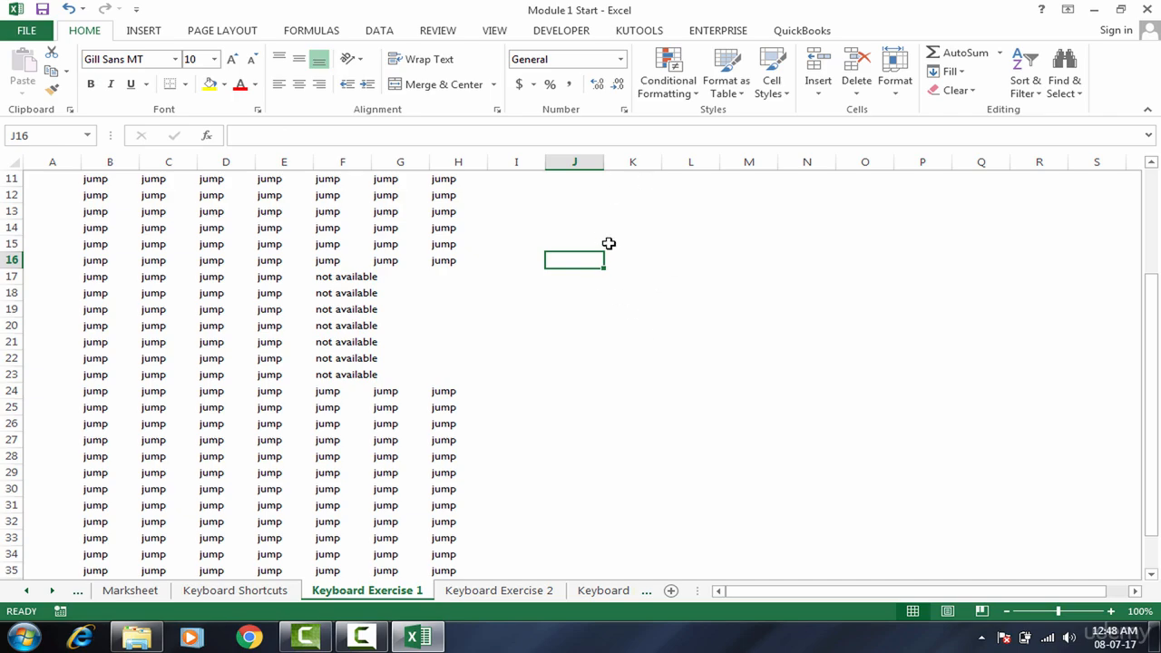
click(585, 240)
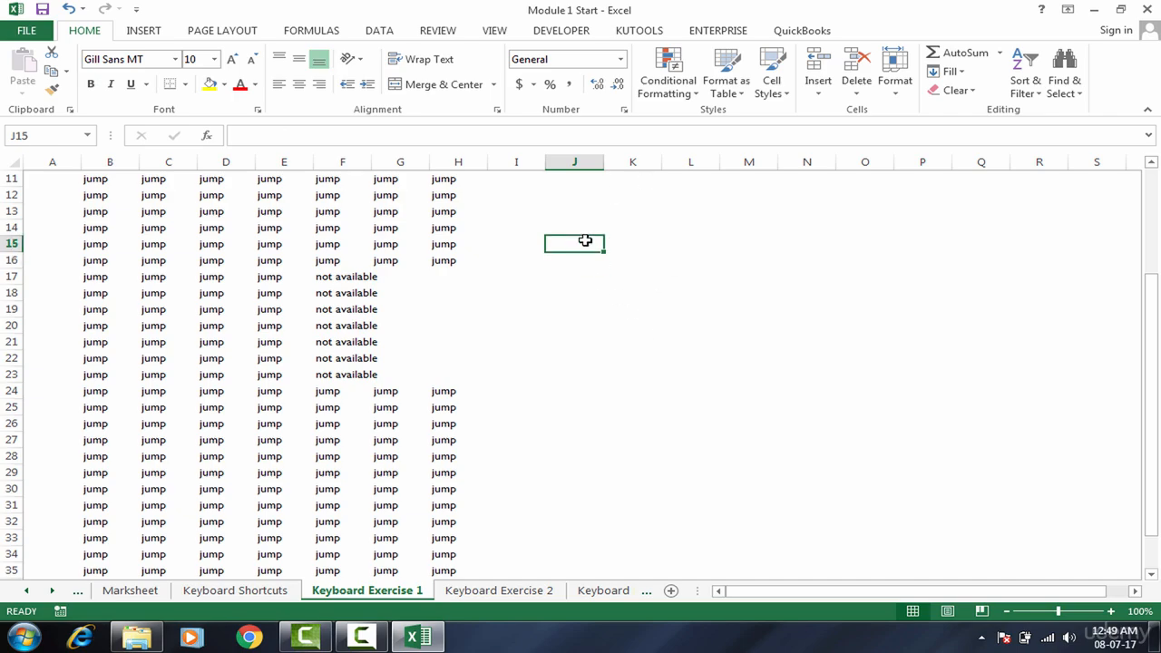
click(542, 310)
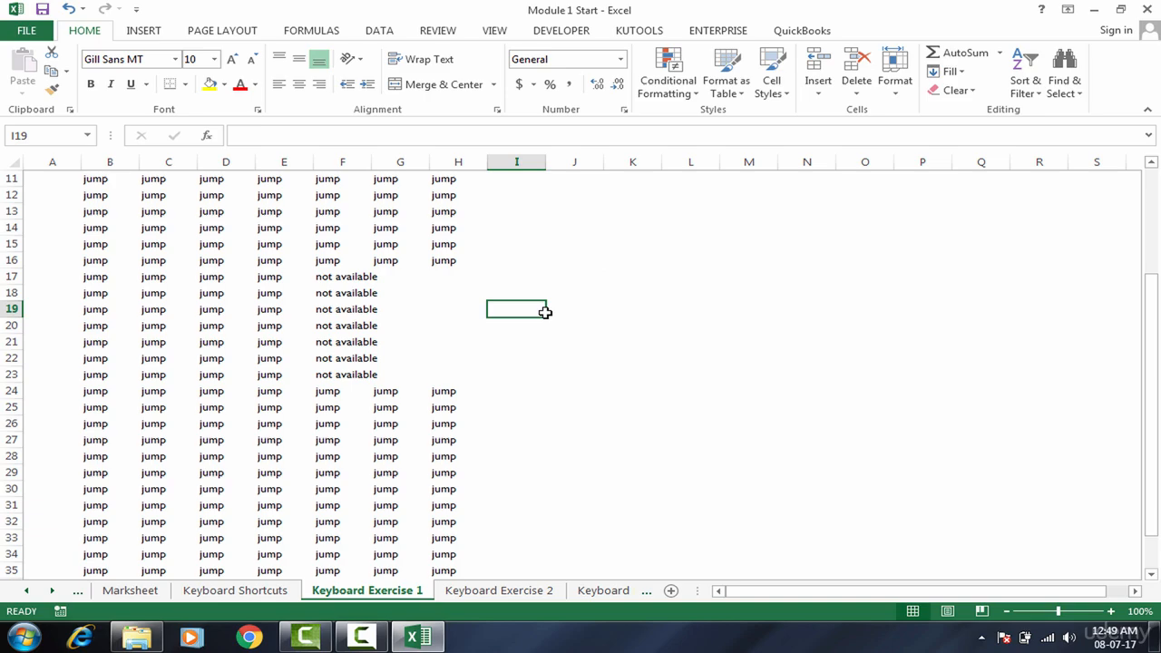
- Widen column F slightly to fit the "not available" entries, and select F11:F25 to check the fit
drag(371, 161, 381, 163)
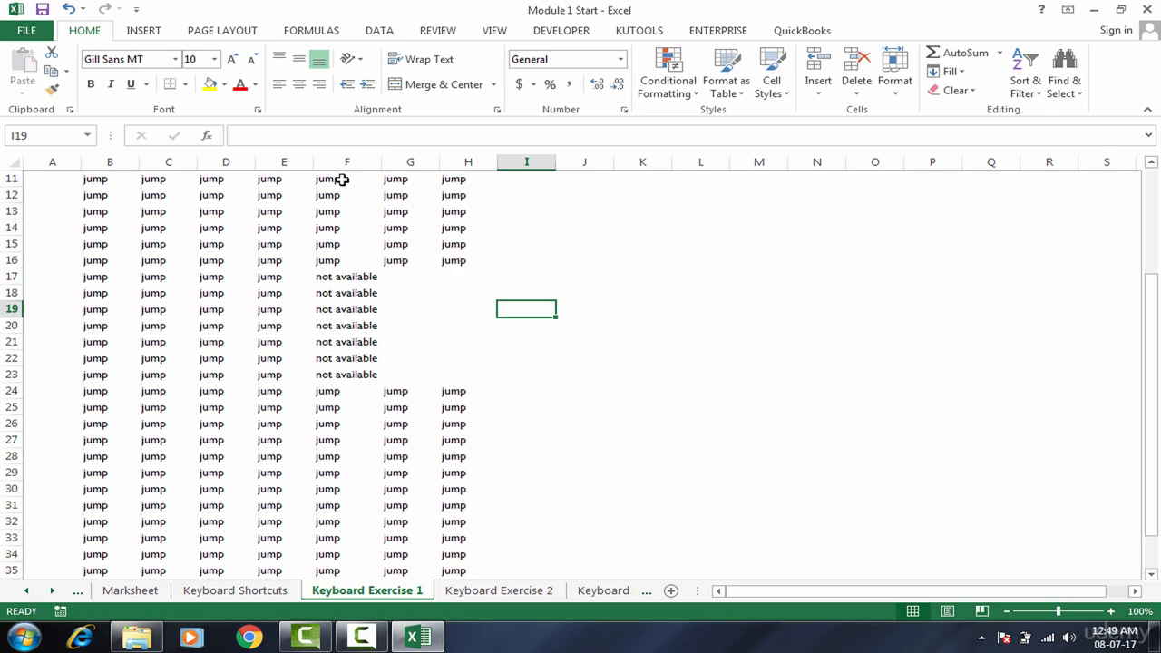
drag(342, 180, 343, 410)
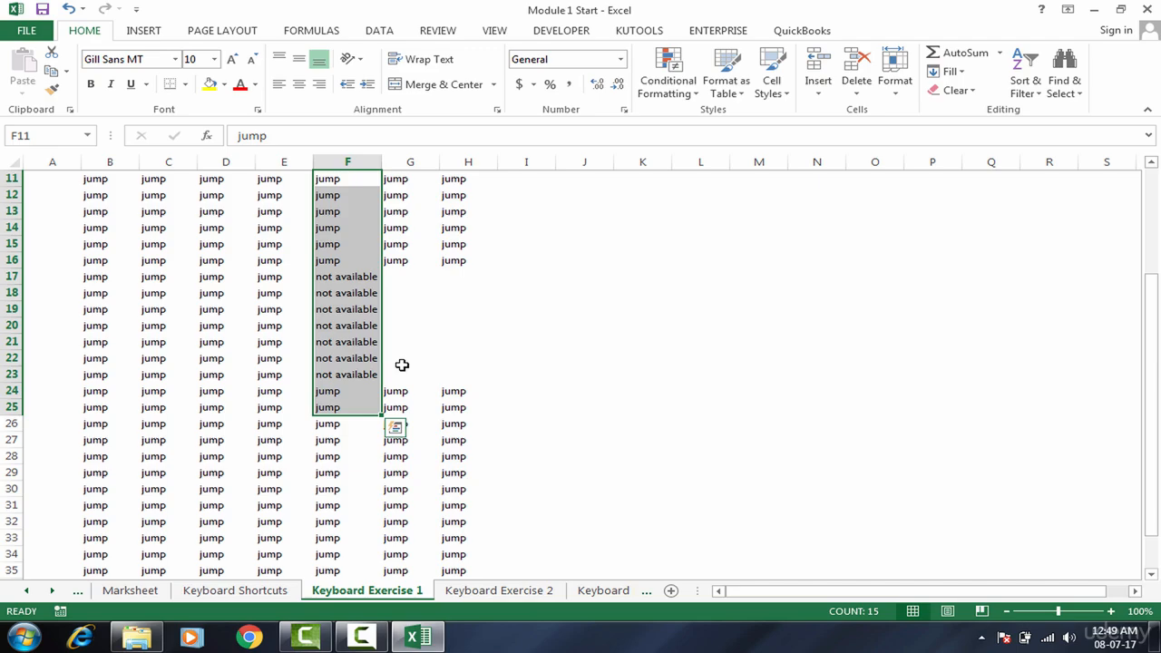
click(483, 205)
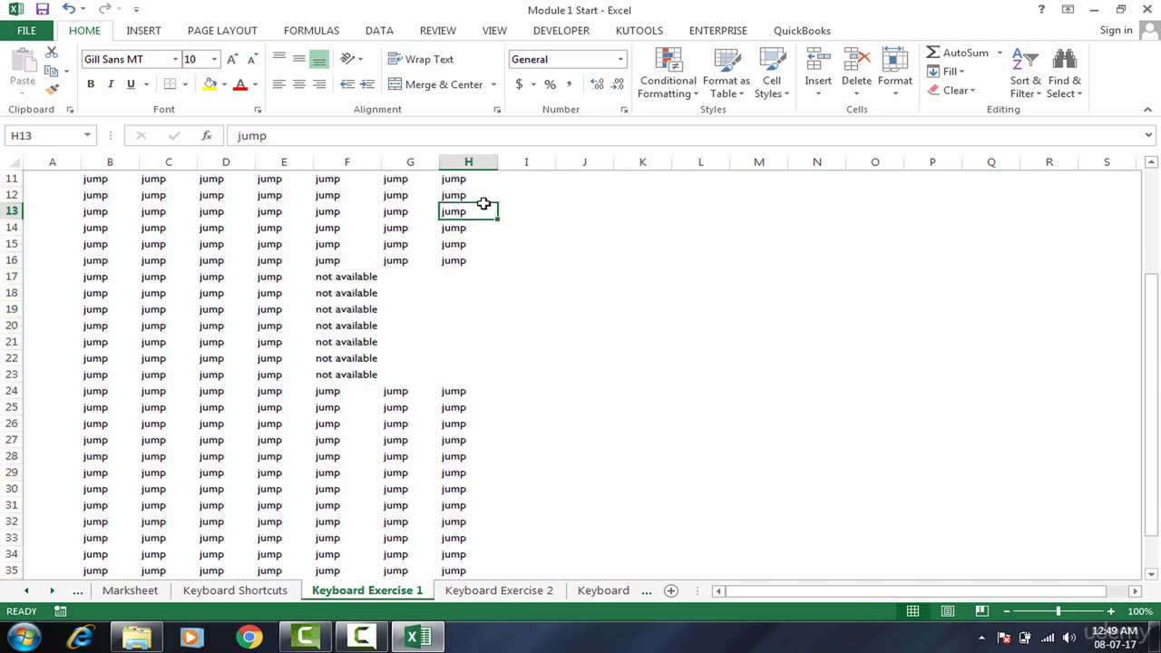
- Open the Keyboard Exercise 3 sheet and select the whole exercise 1 block, B10:D23, starting from B10
click(511, 591)
click(585, 591)
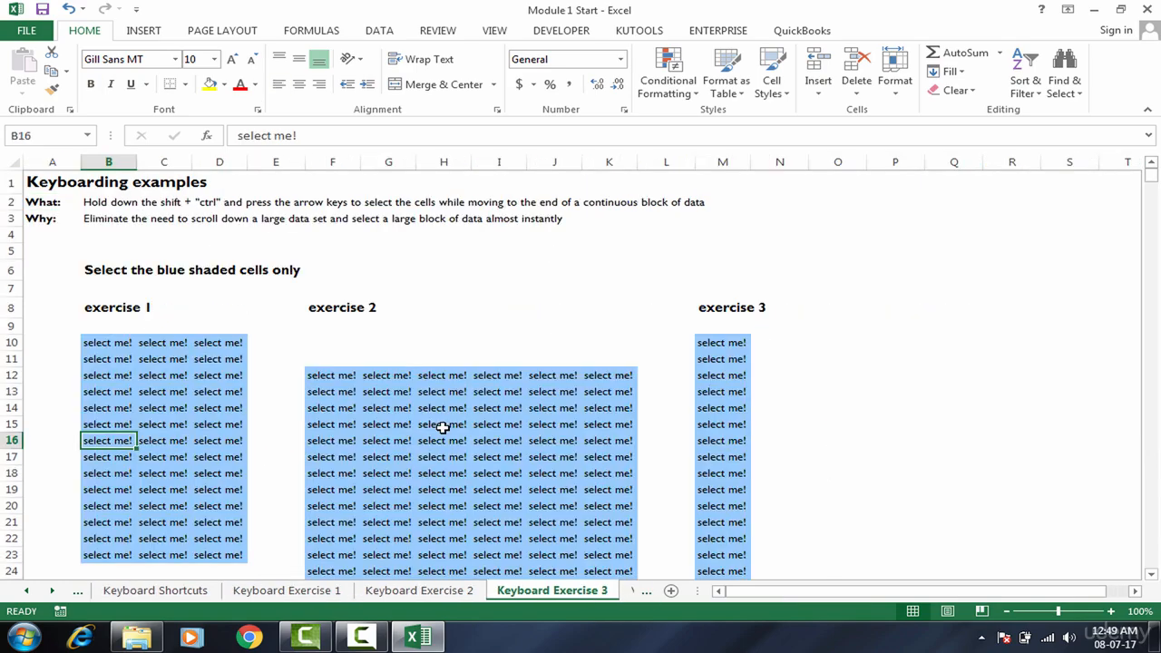
click(101, 341)
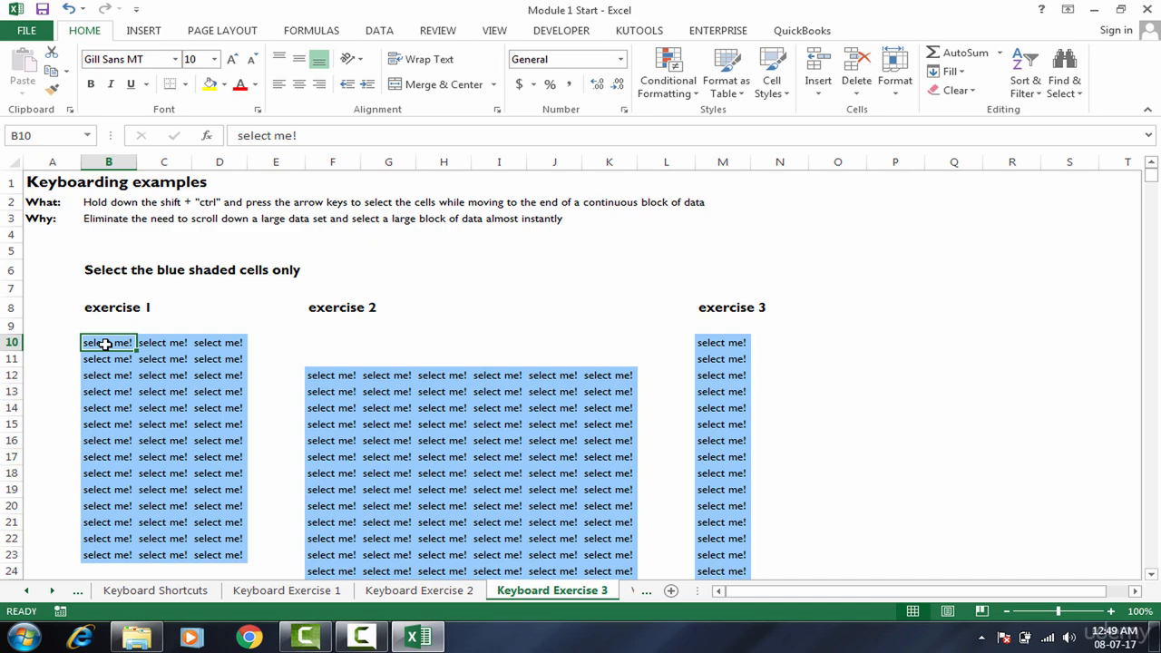
key(ctrl+shift+Right)
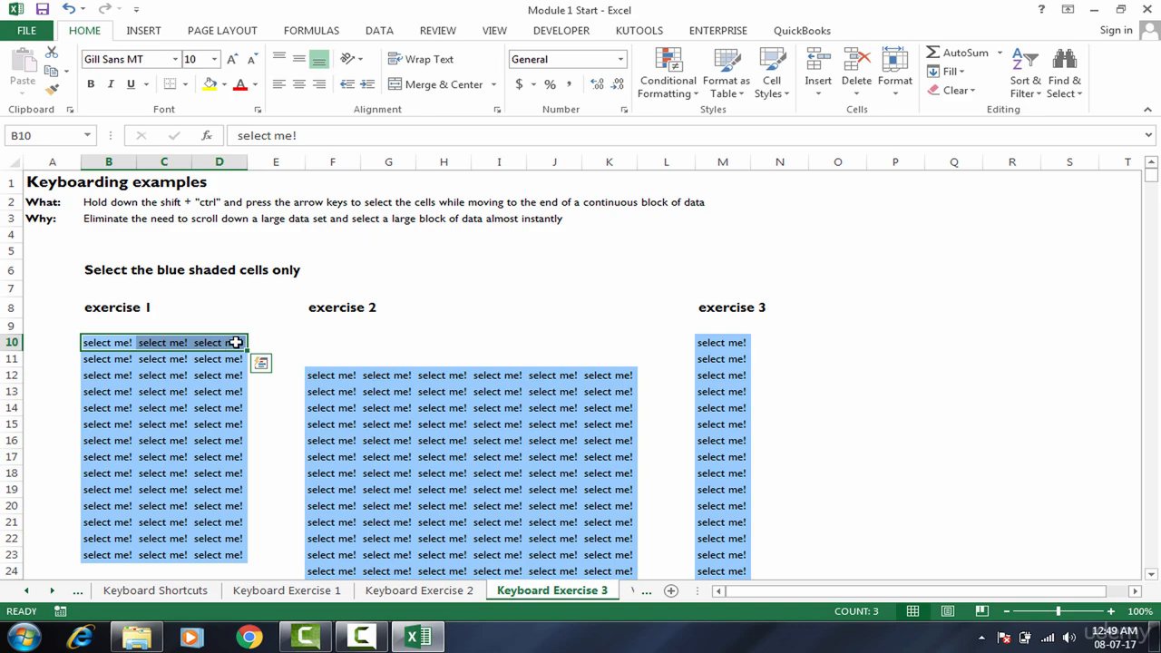
key(ctrl+shift+Down)
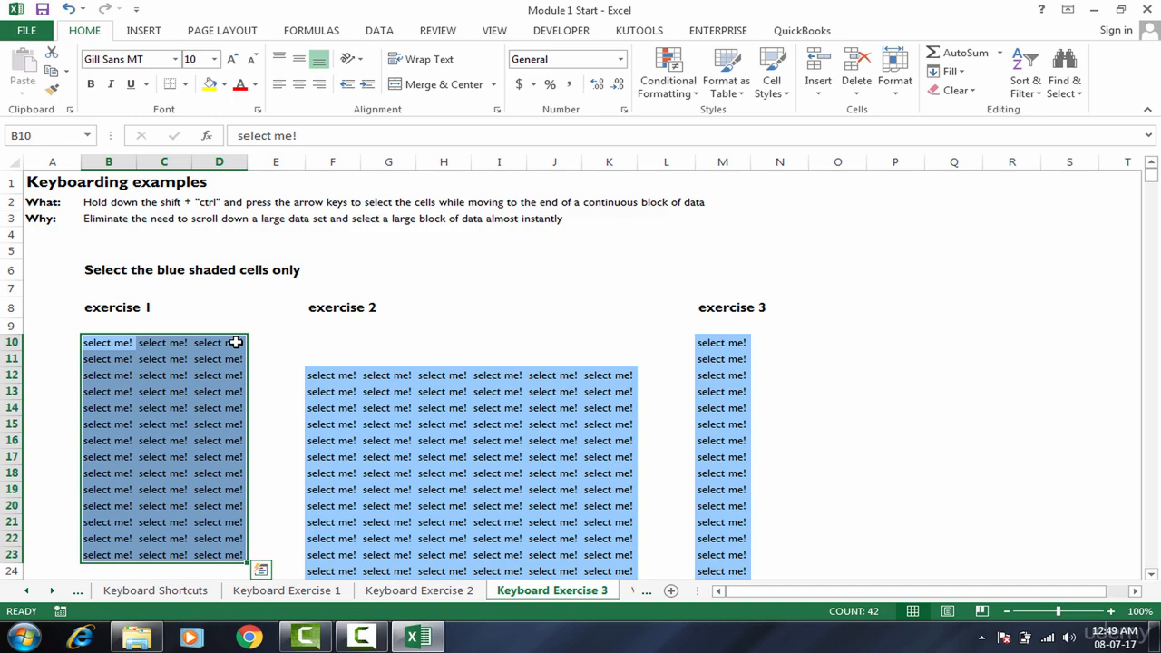
- Select the entire exercise 2 block from F12 across to column K and down to its last row
click(337, 378)
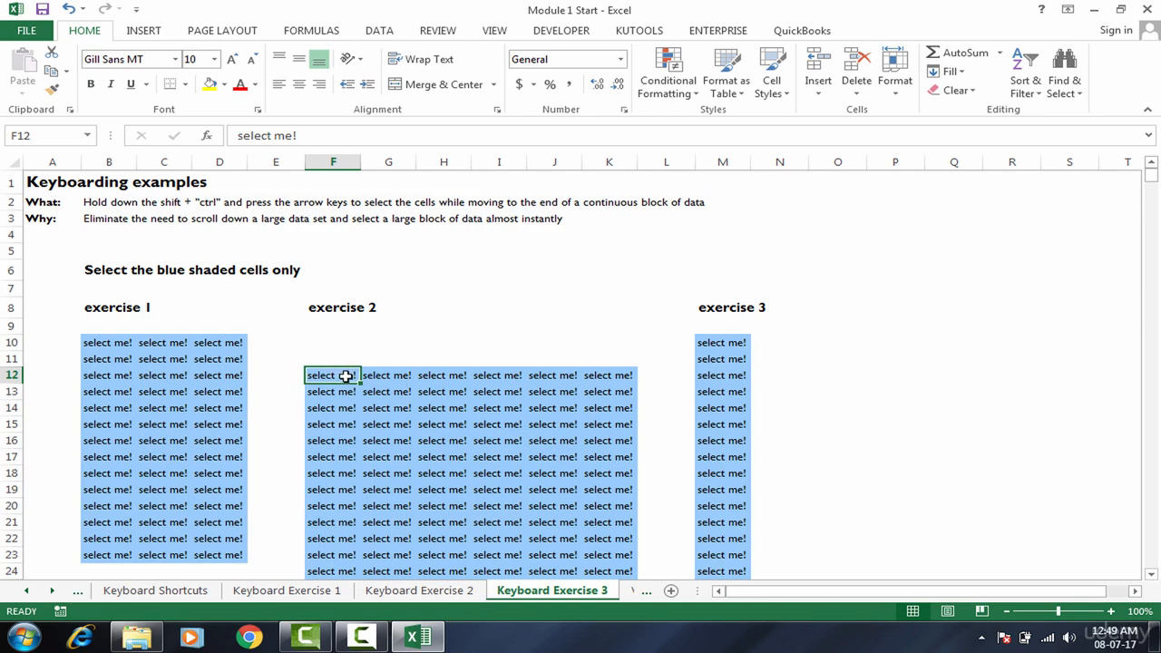
key(ctrl+shift+Right)
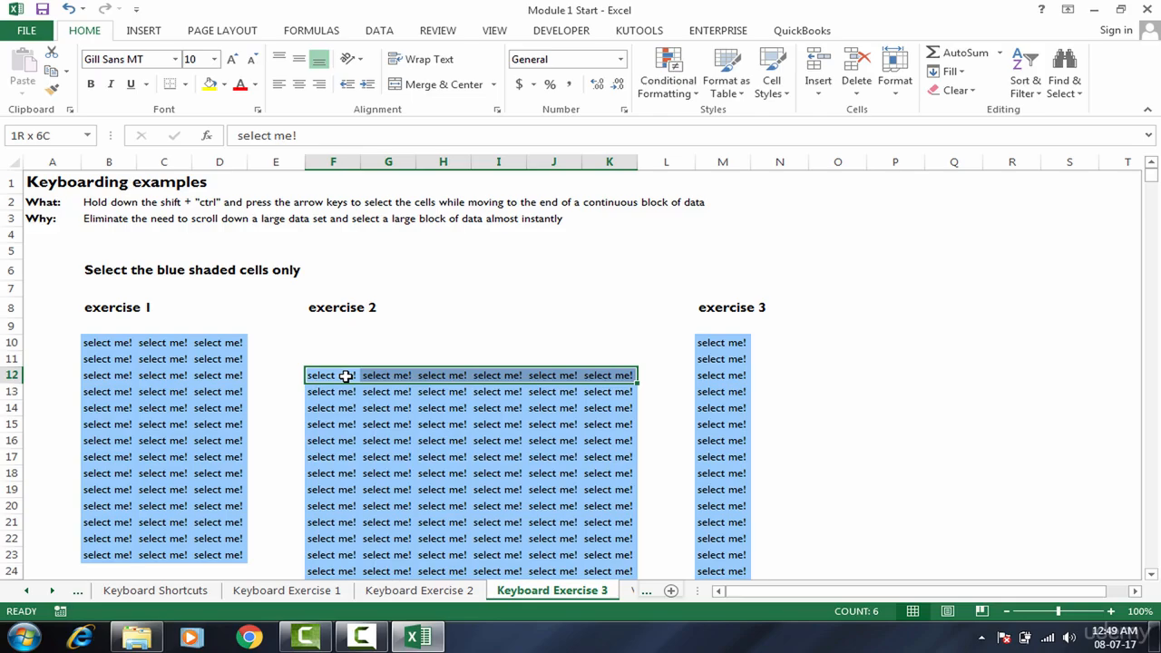
key(ctrl+shift+Down)
- Move across to column M and select the exercise 3 cells from M10 down to the last filled row
key(Right)
key(Right)
key(Right)
key(Right)
key(Right)
key(Right)
key(Right)
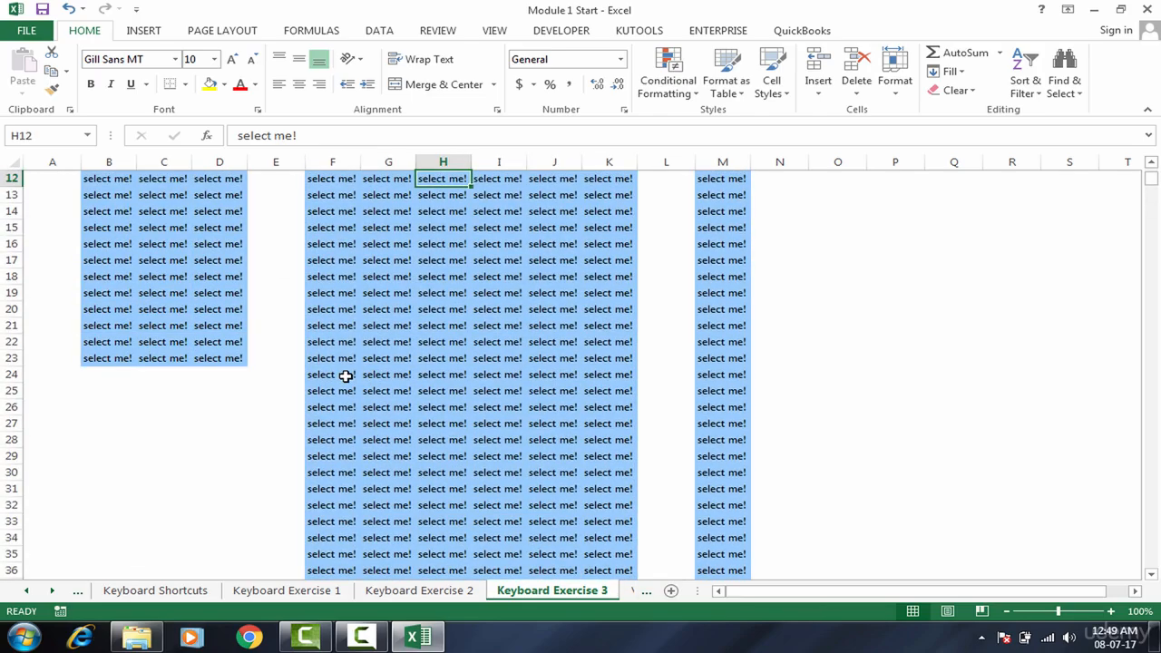
key(ctrl+Up)
key(ctrl+Up)
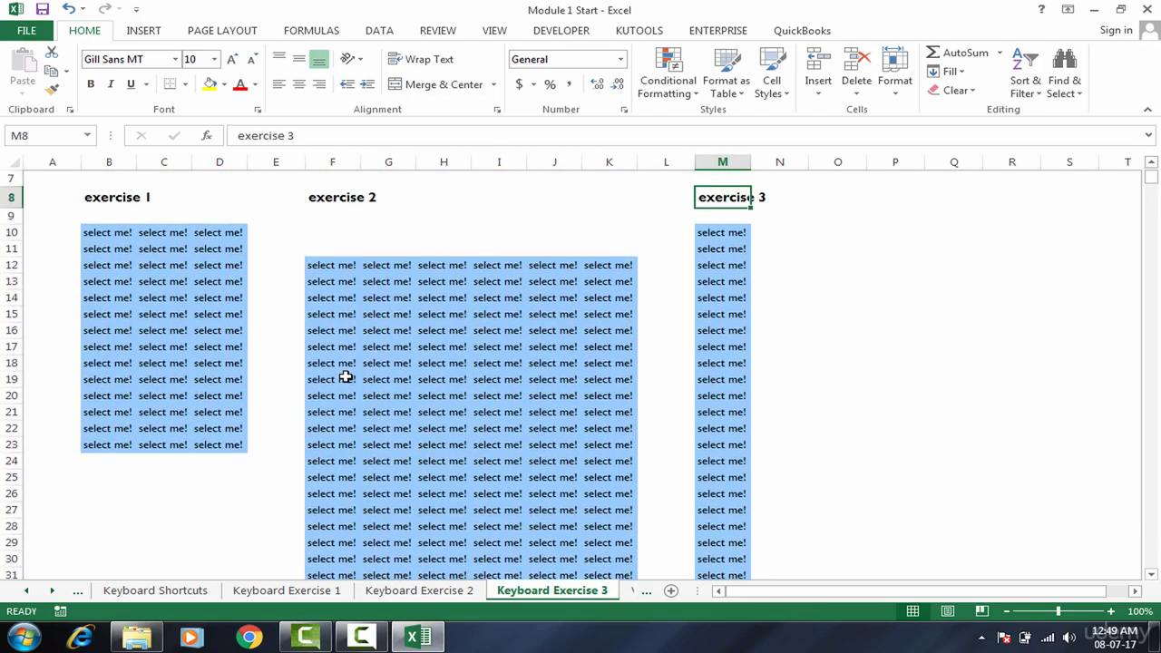
key(ctrl+Down)
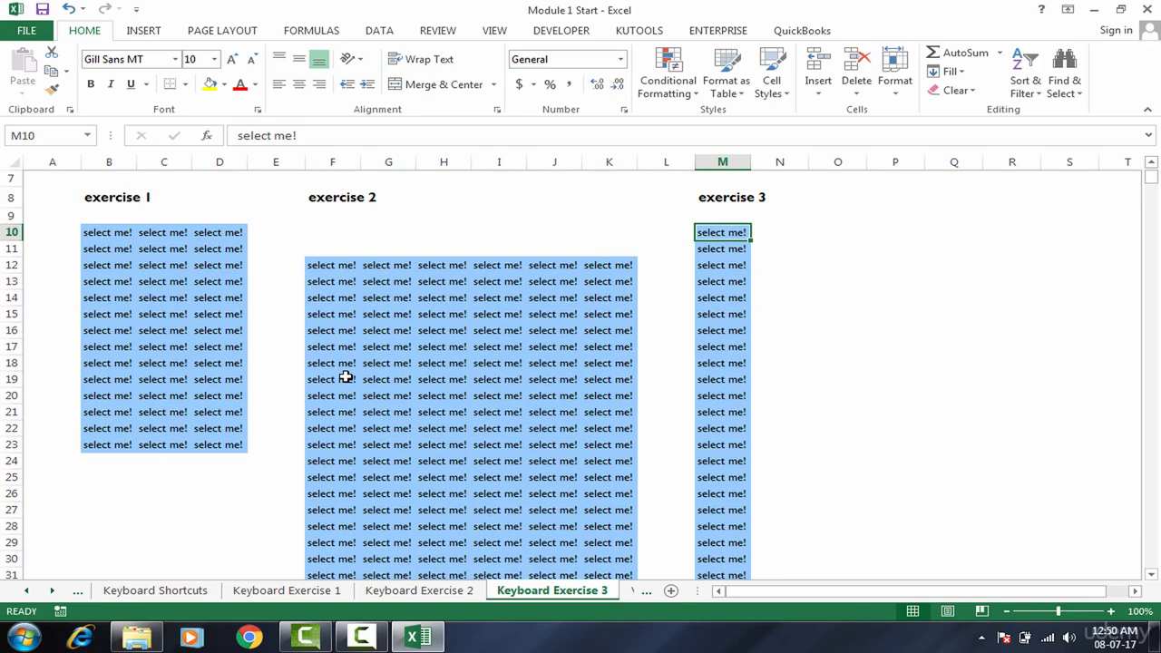
key(ctrl+shift+Down)
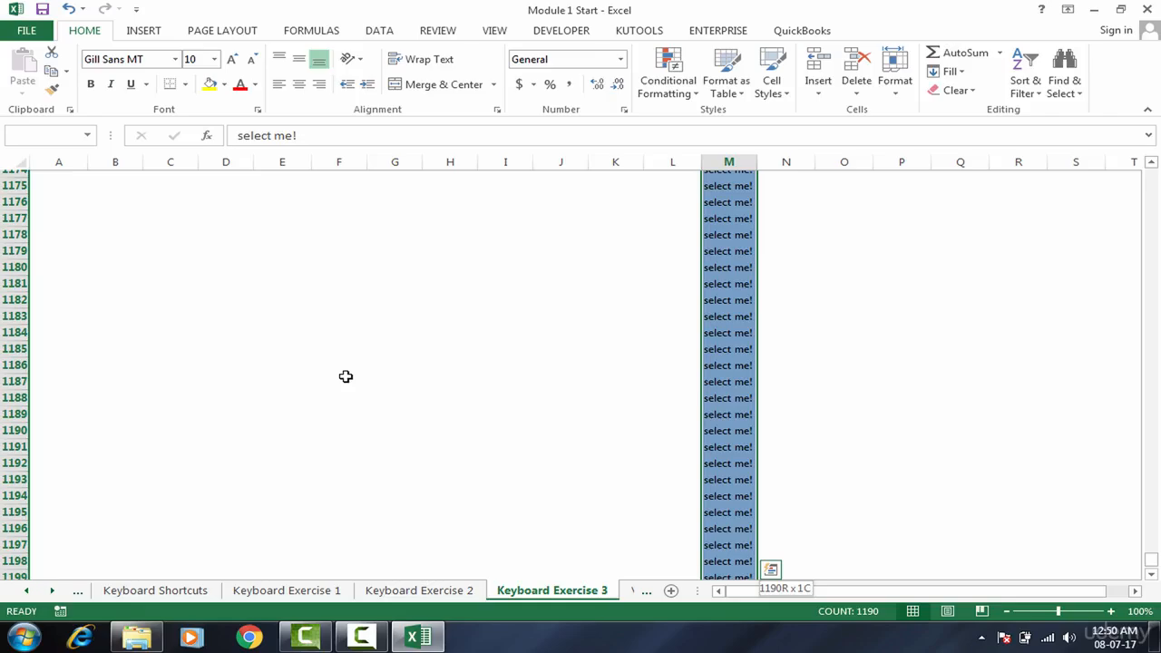
- Jump back up column M to row 1 and move three cells across to J1
key(ctrl+Up)
key(ctrl+Up)
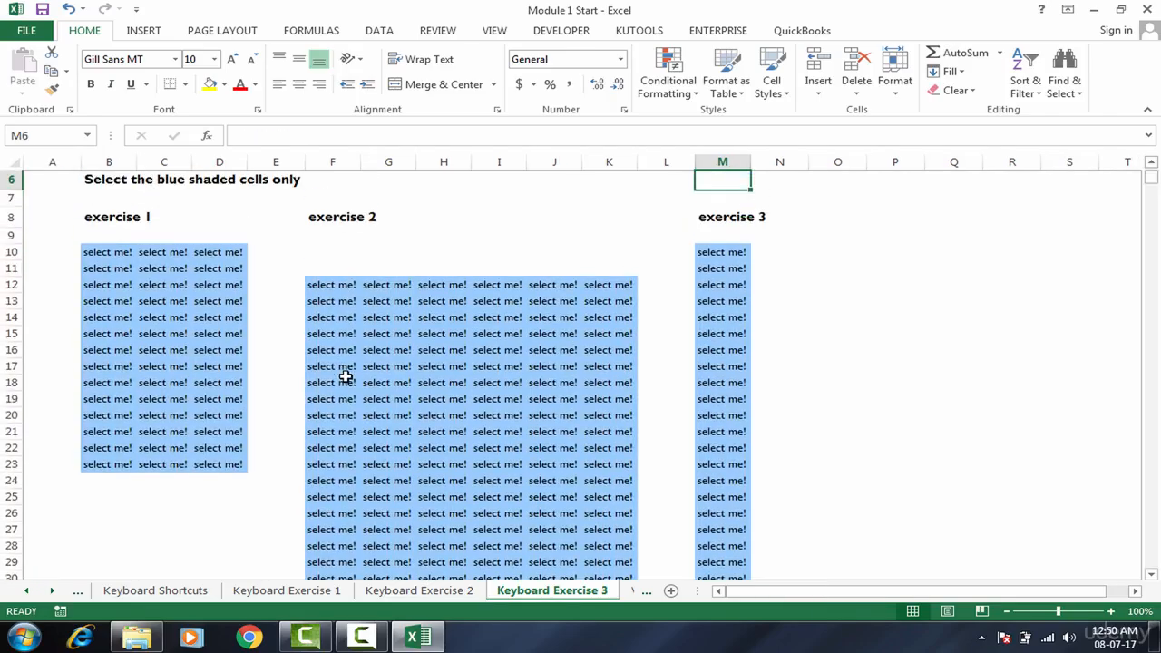
key(Left)
key(Left)
key(Left)
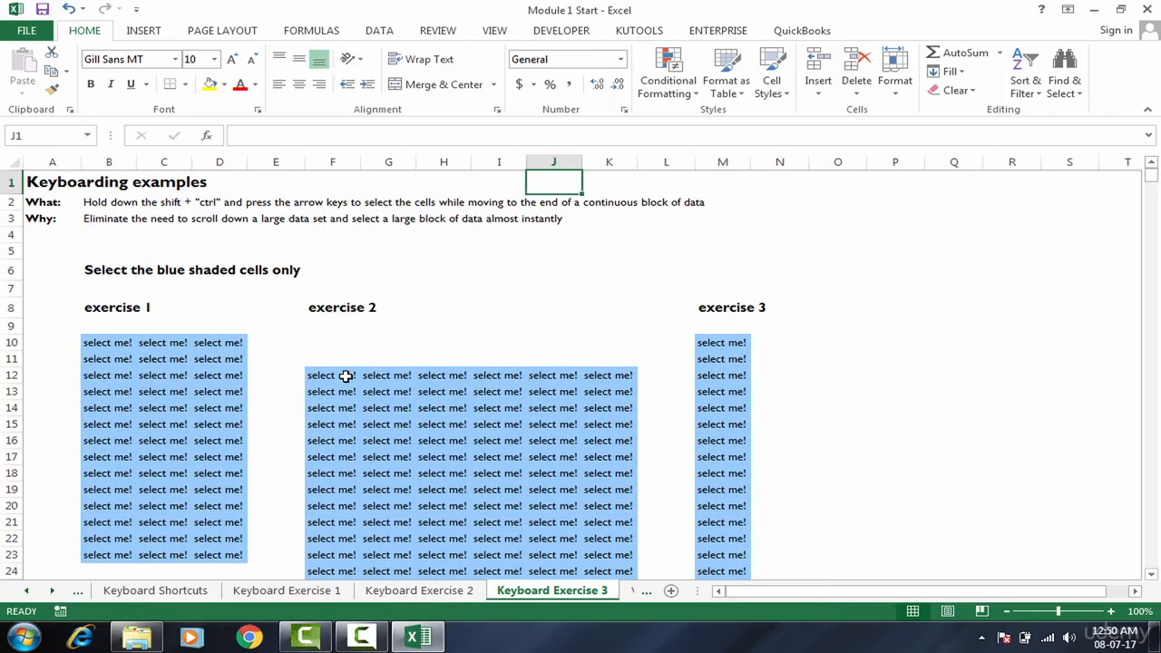
- View the VL Basics sheet, return to Keyboard Exercise 3 and select J15 in the exercise 2 block
click(635, 594)
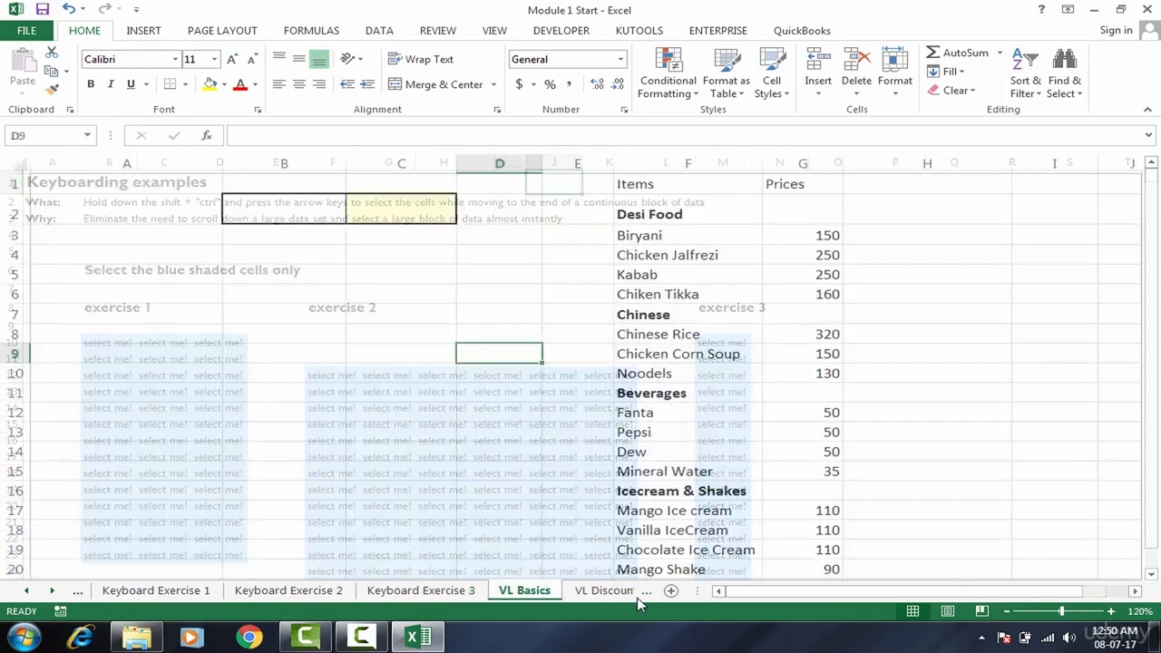
click(416, 302)
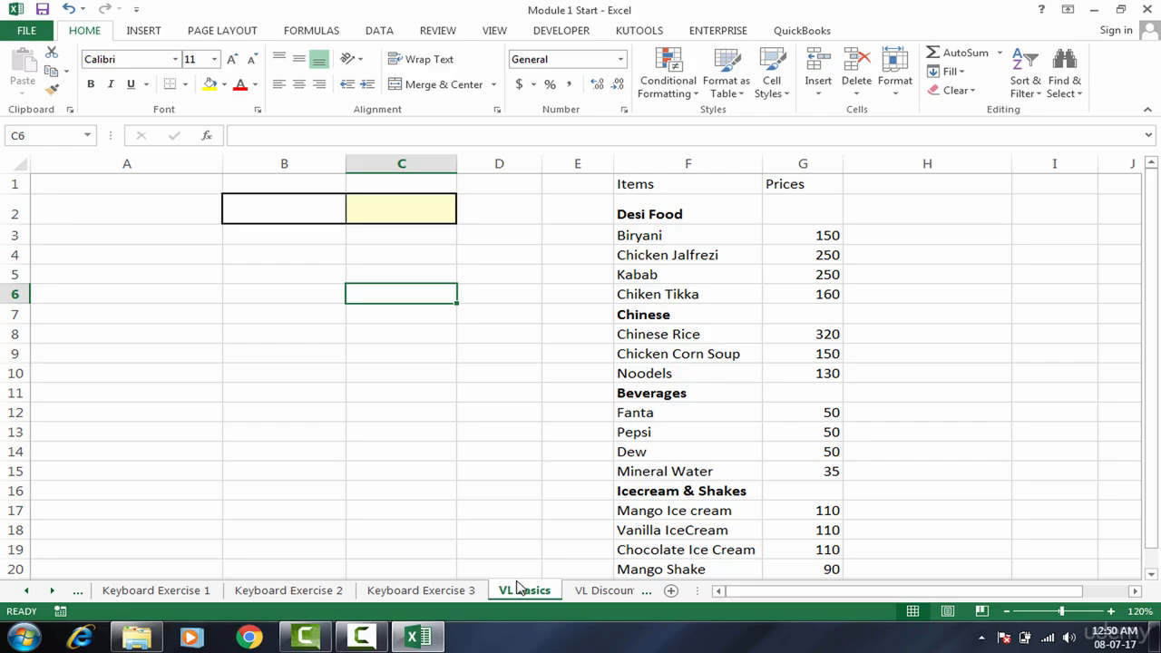
click(467, 589)
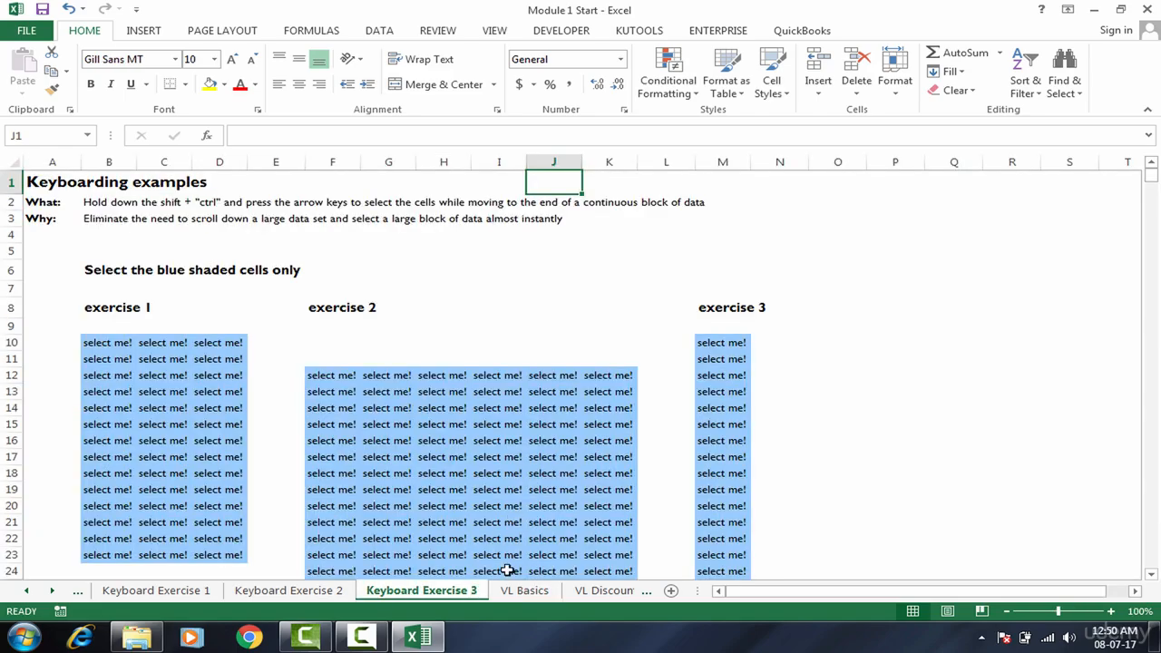
click(505, 494)
click(533, 427)
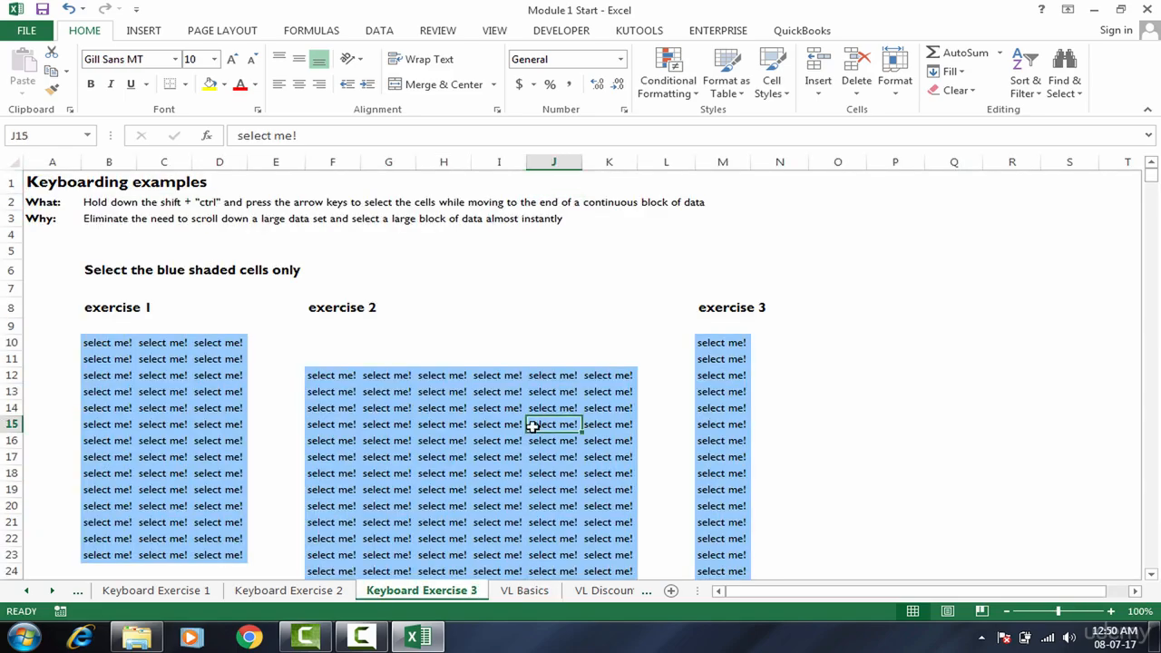